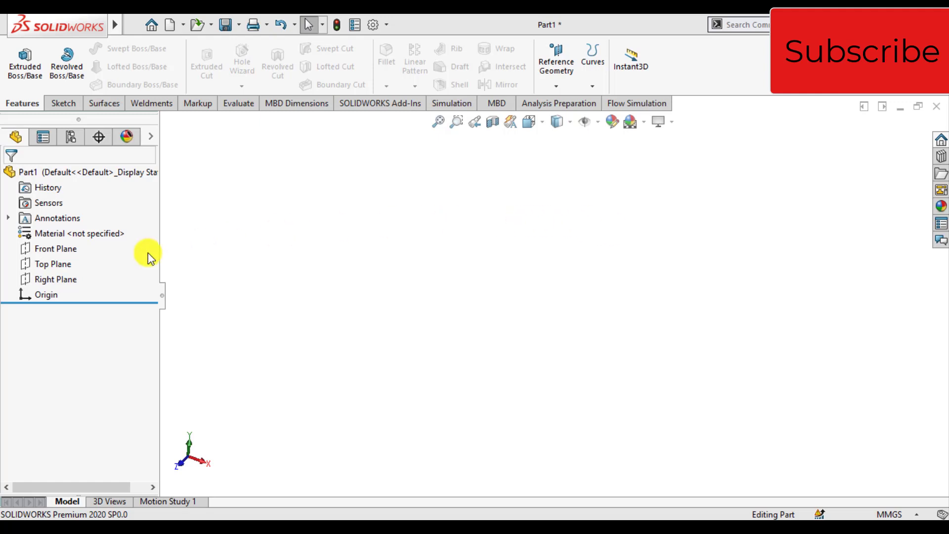
On a new Right Plane sketch, draw a center rectangle centred on the origin.
left_click(37, 280)
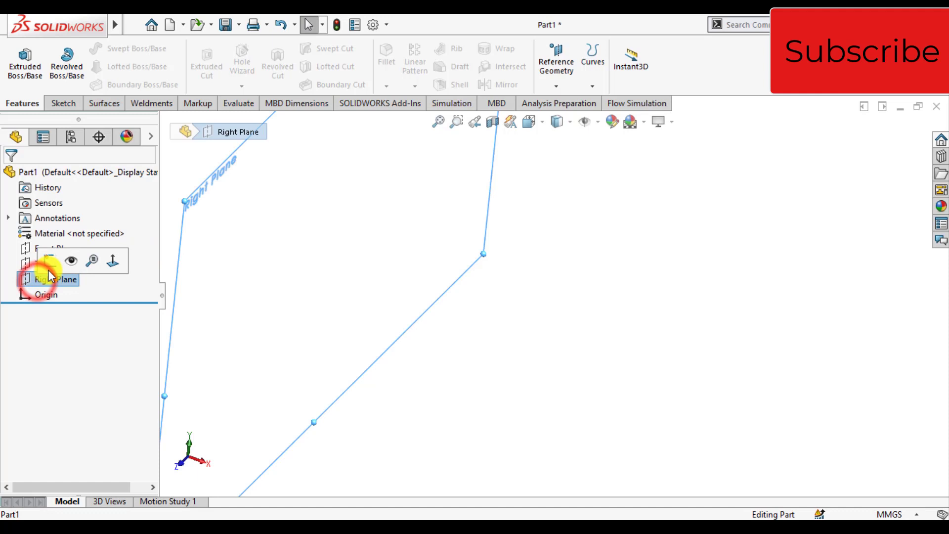
left_click(50, 263)
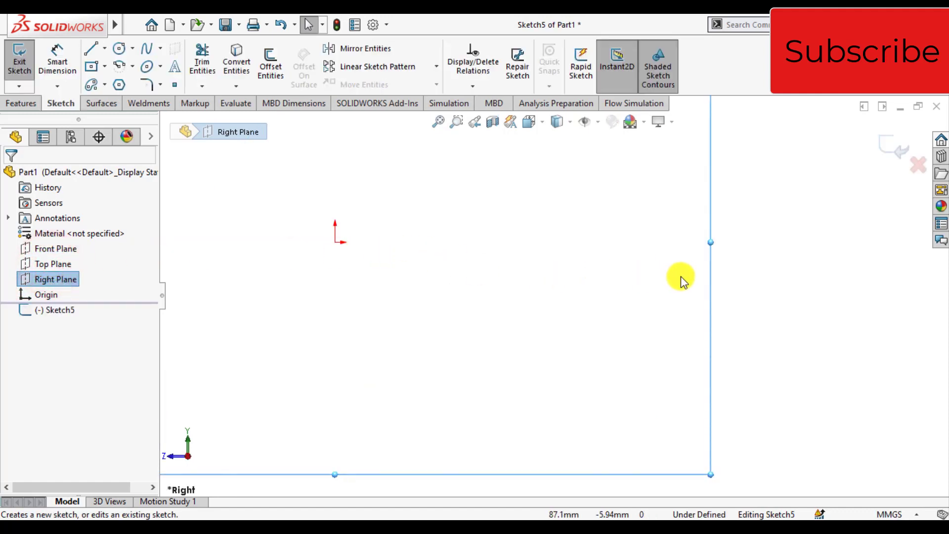
left_click(247, 246)
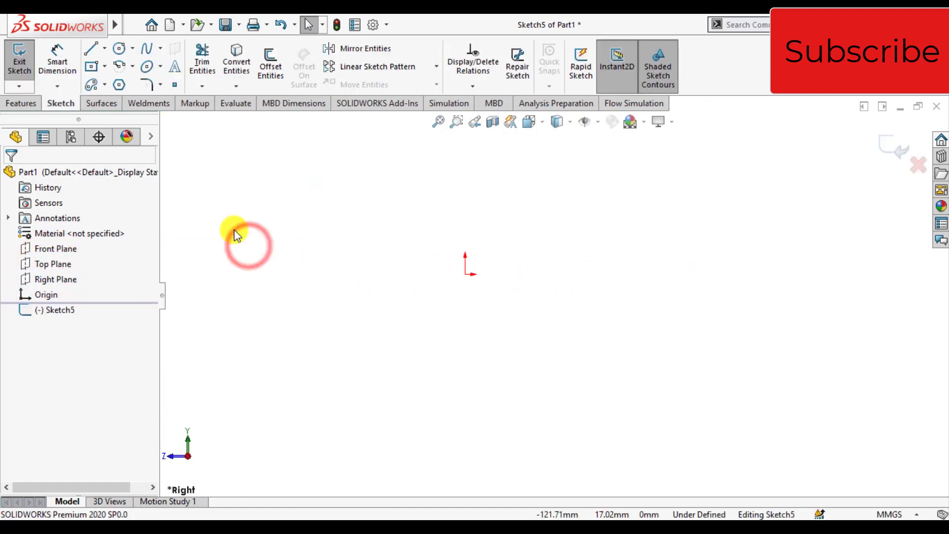
left_click(92, 67)
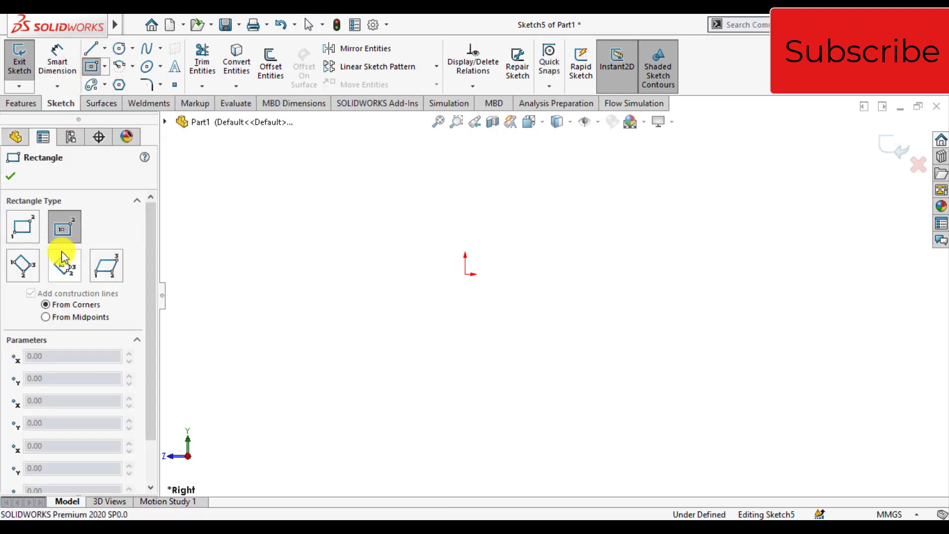
left_click(62, 230)
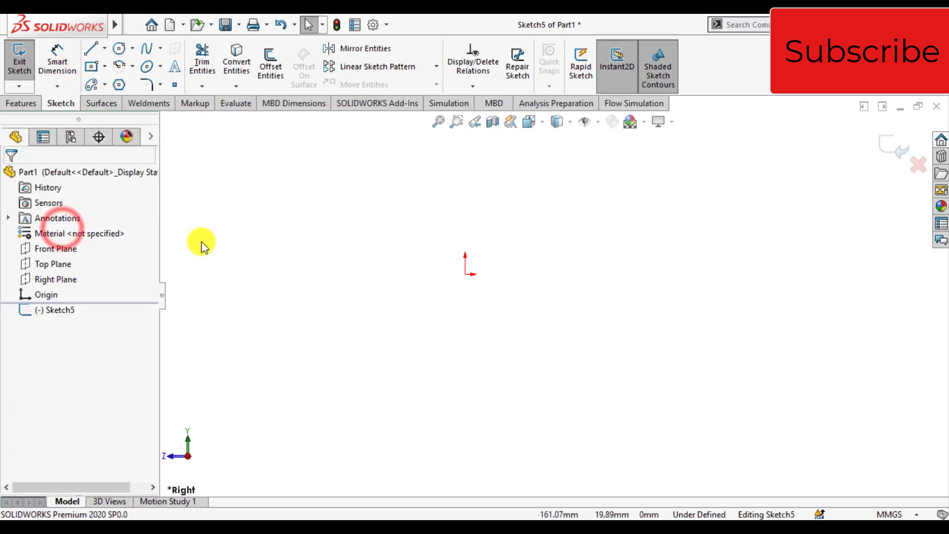
left_click(90, 70)
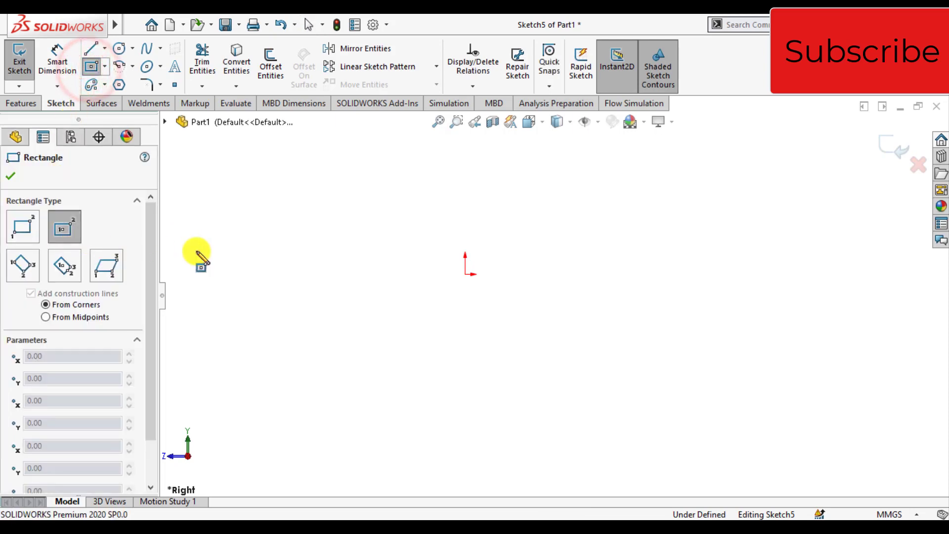
left_click(466, 274)
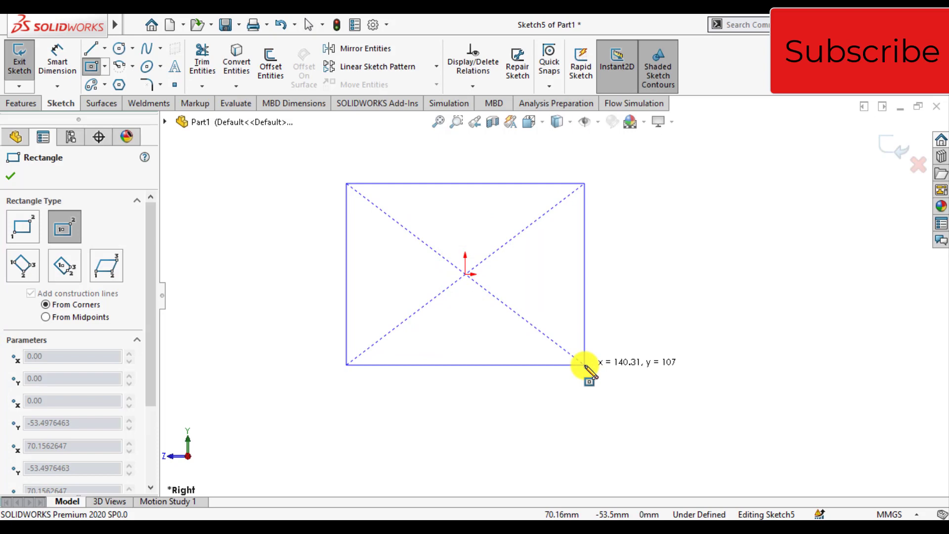
left_click(584, 365)
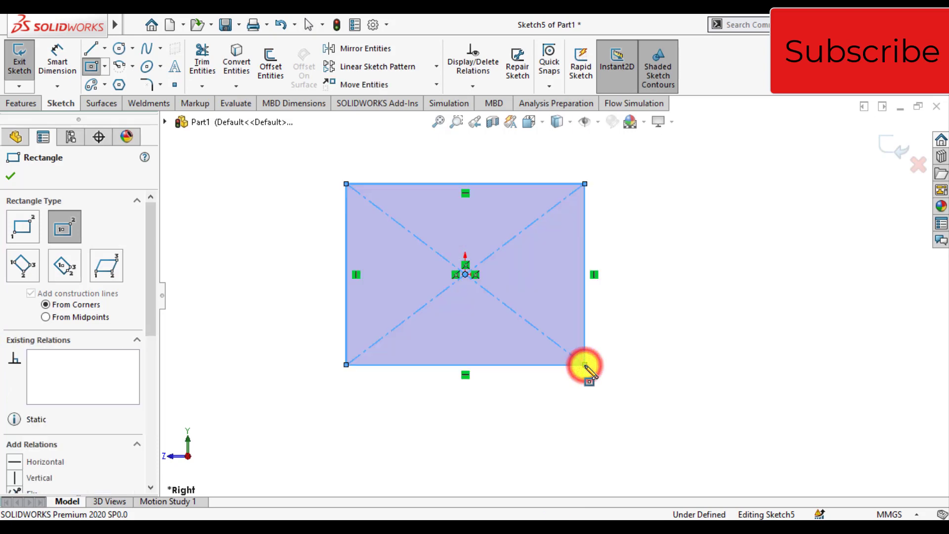
left_click(10, 175)
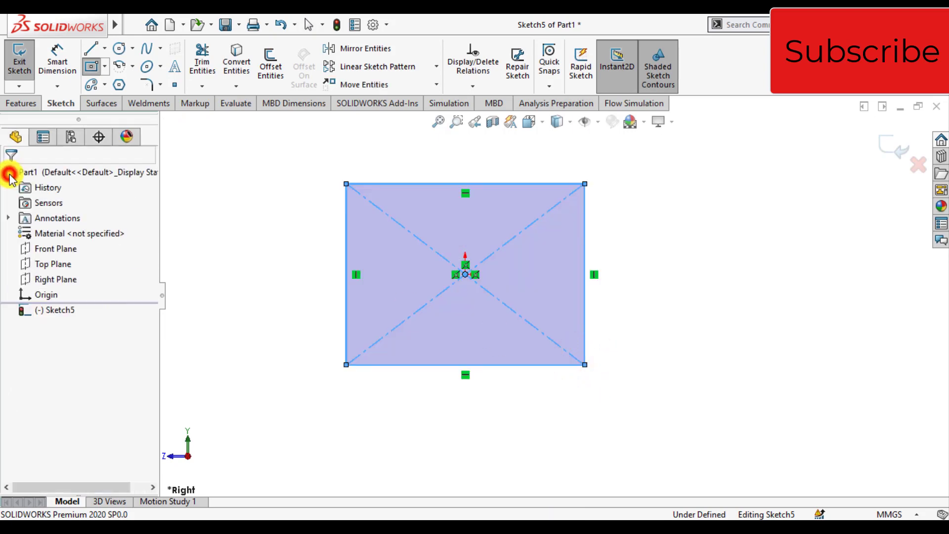
Dimension the rectangle's bottom and left edges to 10 mm each, fully defining the sketch.
left_click(55, 54)
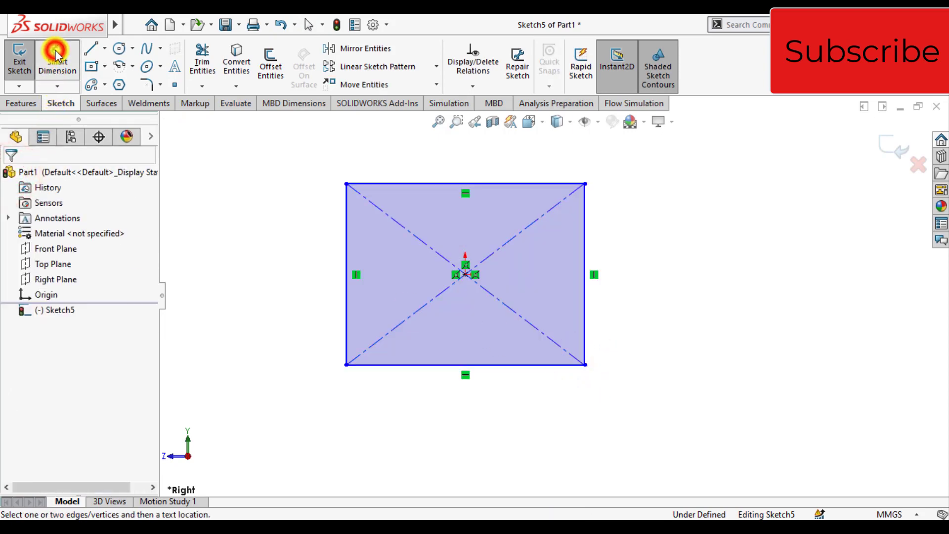
left_click(415, 365)
left_click(429, 403)
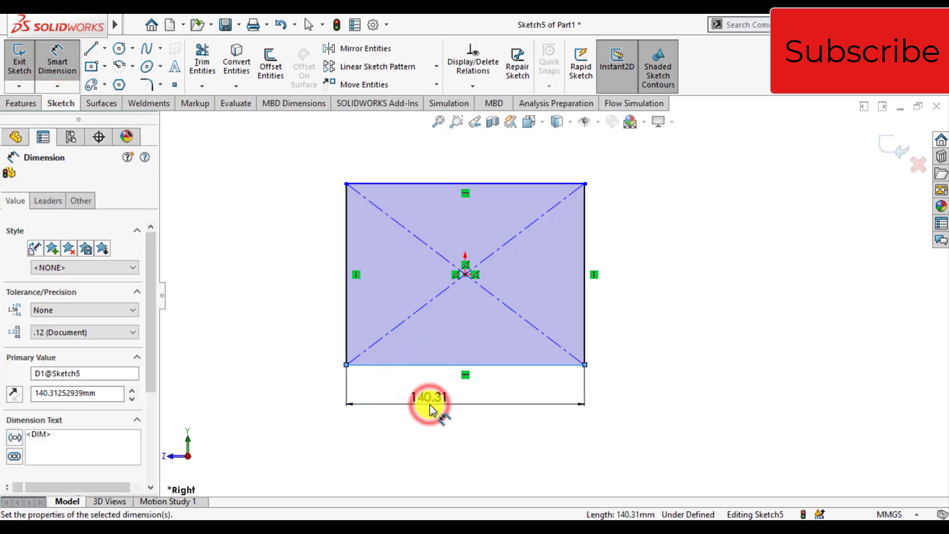
type("10")
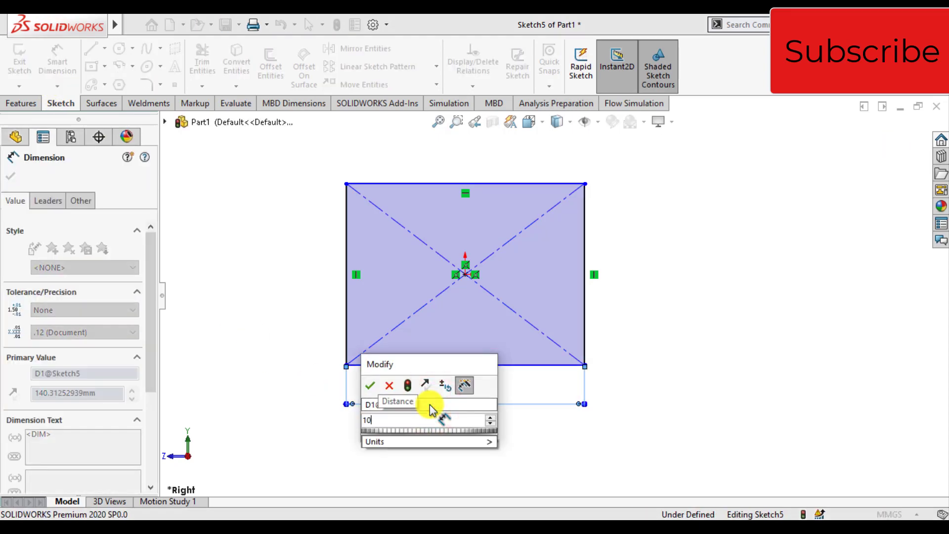
key("Return")
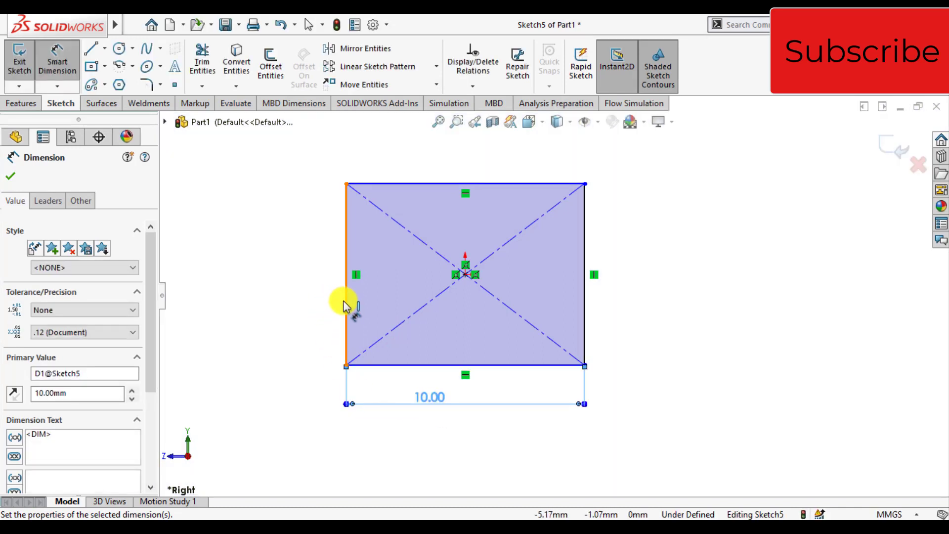
left_click(345, 301)
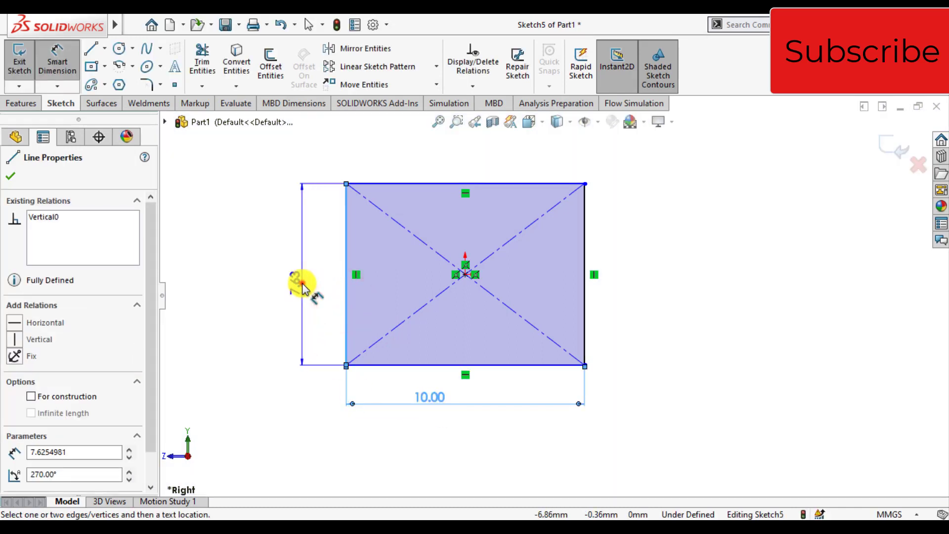
left_click(303, 285)
type("10")
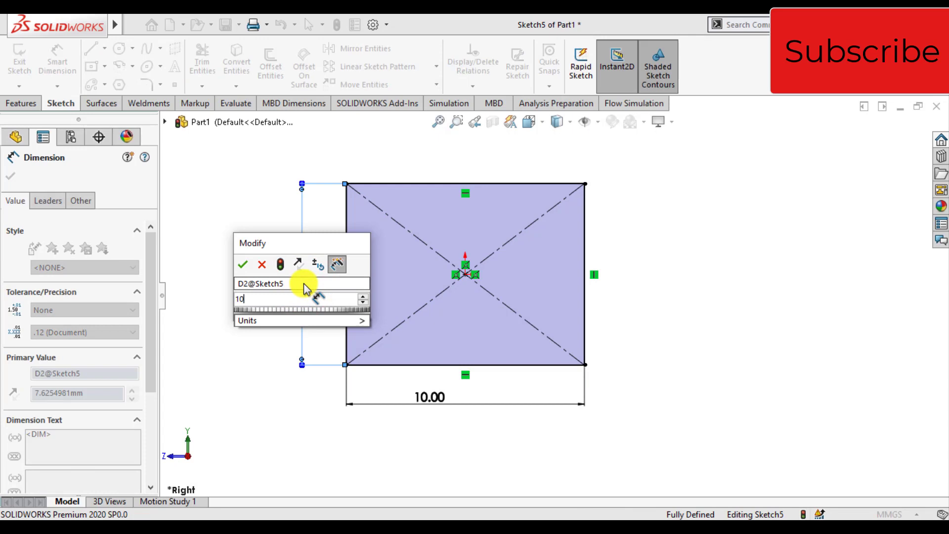
key("Return")
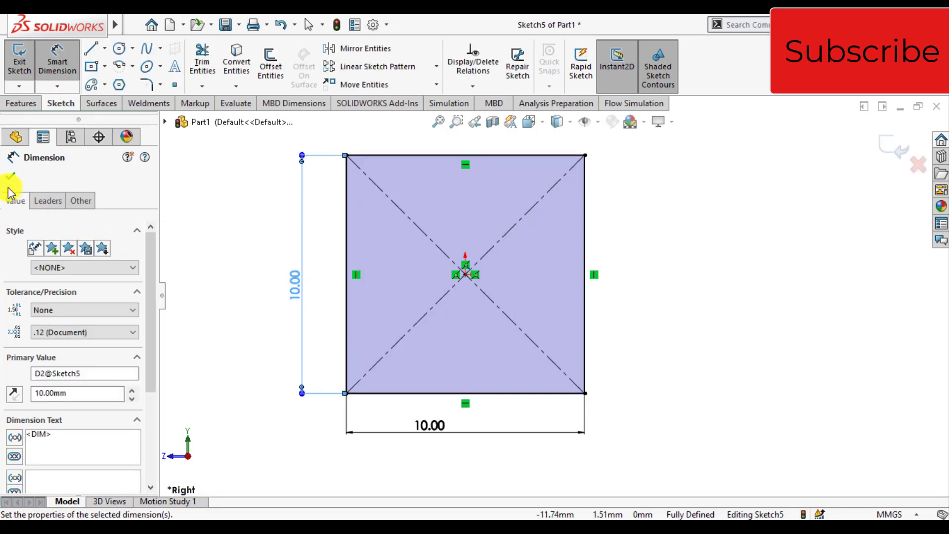
left_click(9, 178)
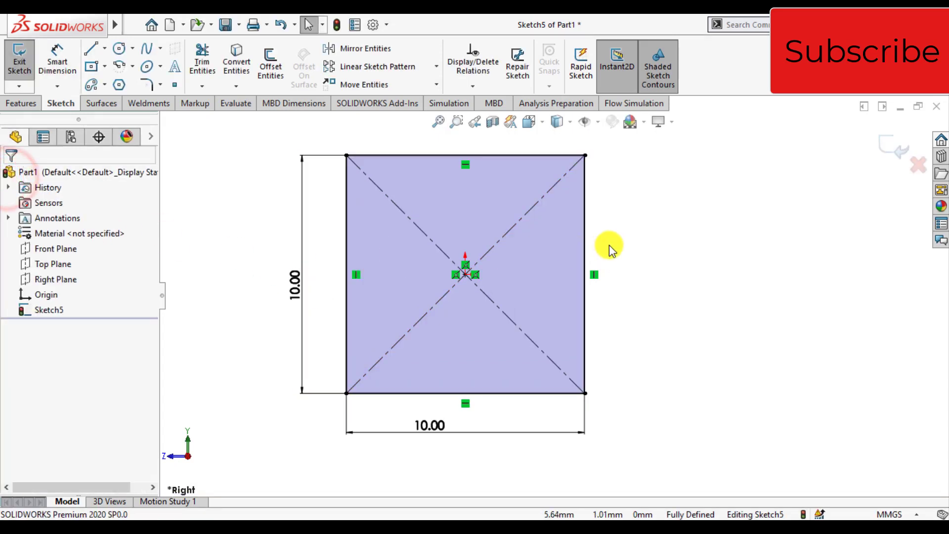
Extrude the 10 mm square sketch 100 mm Blind into a solid bar.
left_click(890, 148)
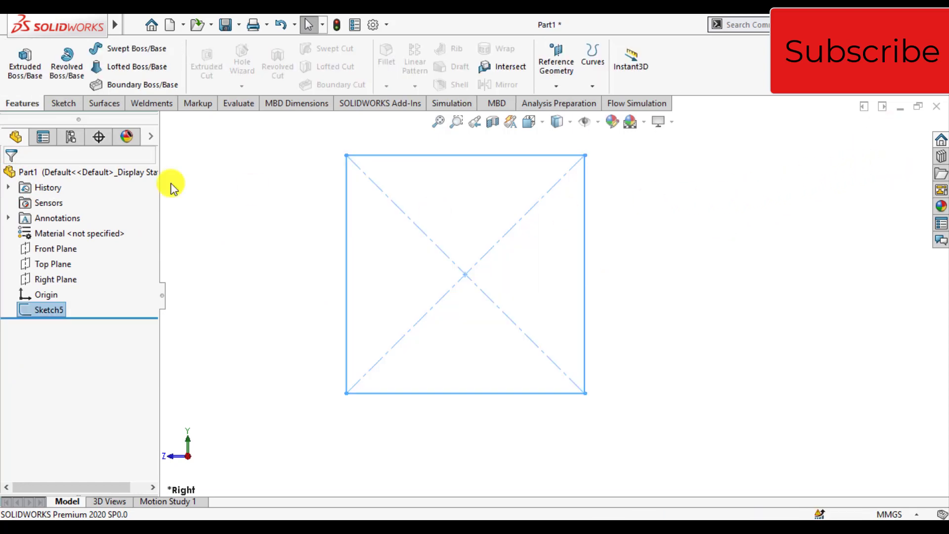
left_click(24, 61)
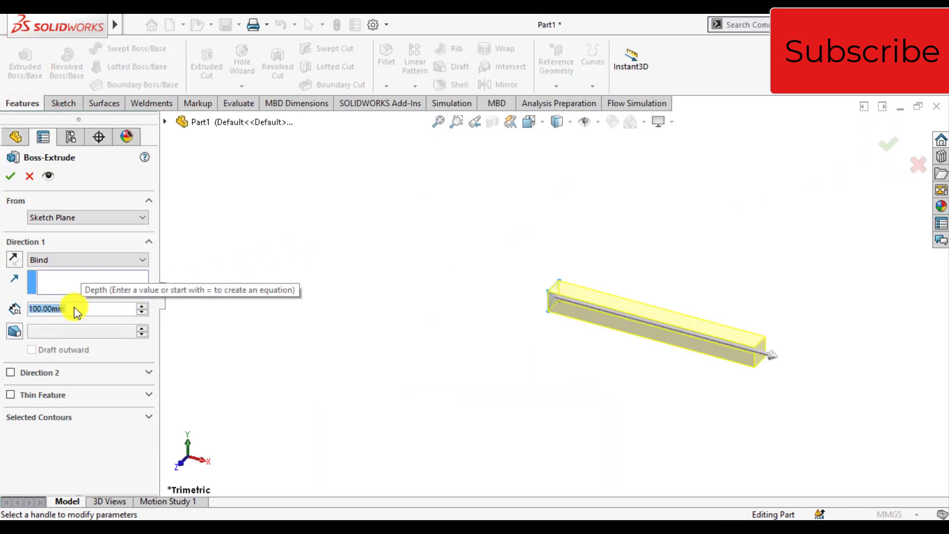
left_click(11, 176)
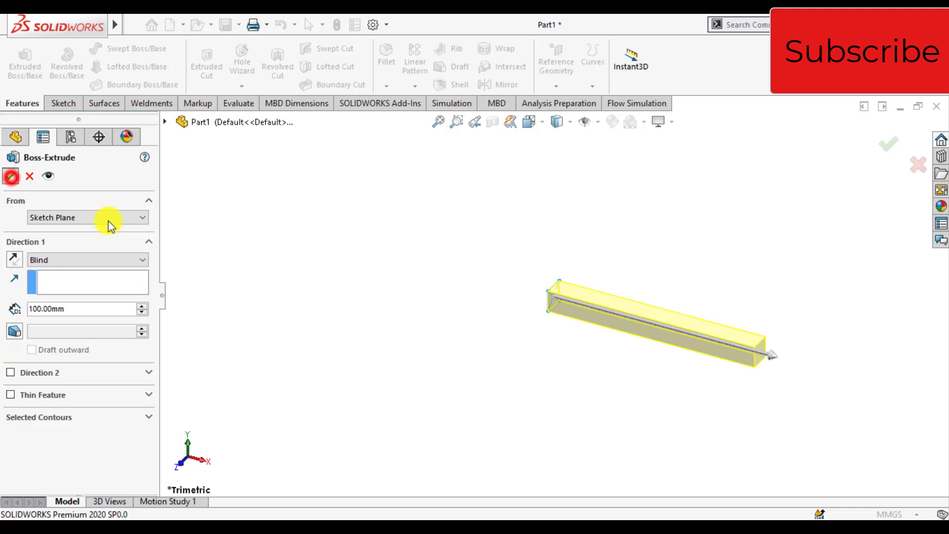
left_click(446, 312)
middle_click_drag(731, 346, 600, 280)
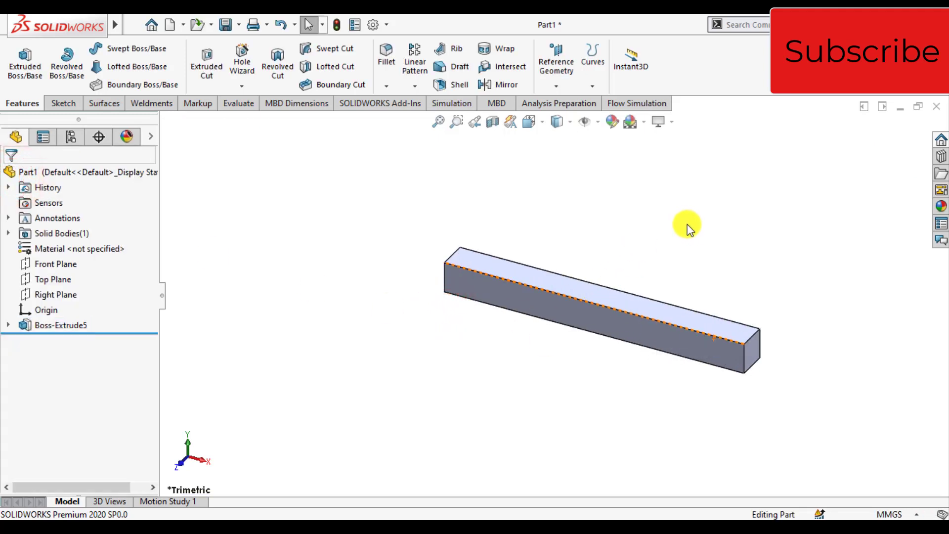
middle_click_drag(686, 227, 710, 298)
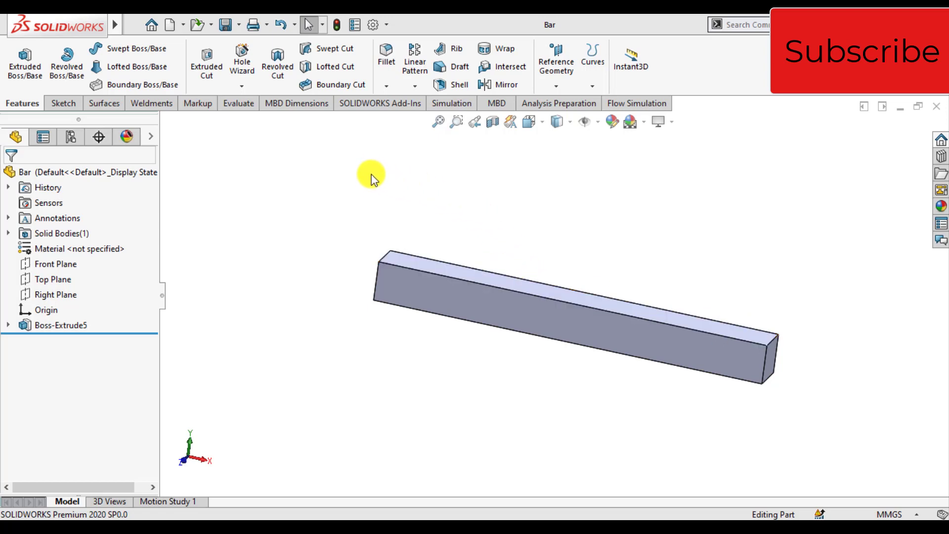
Create a new Thermal simulation study named 'Thermal Analysis'.
left_click(452, 104)
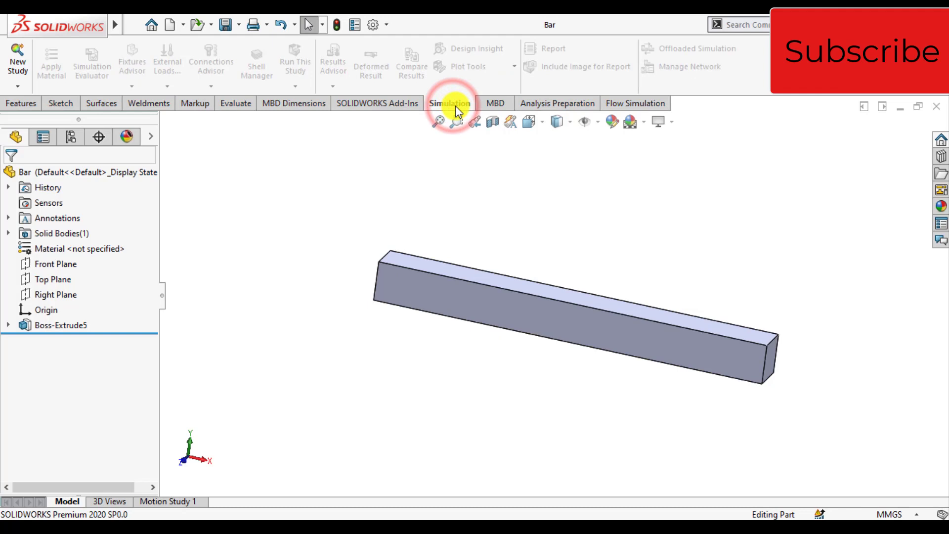
left_click(17, 66)
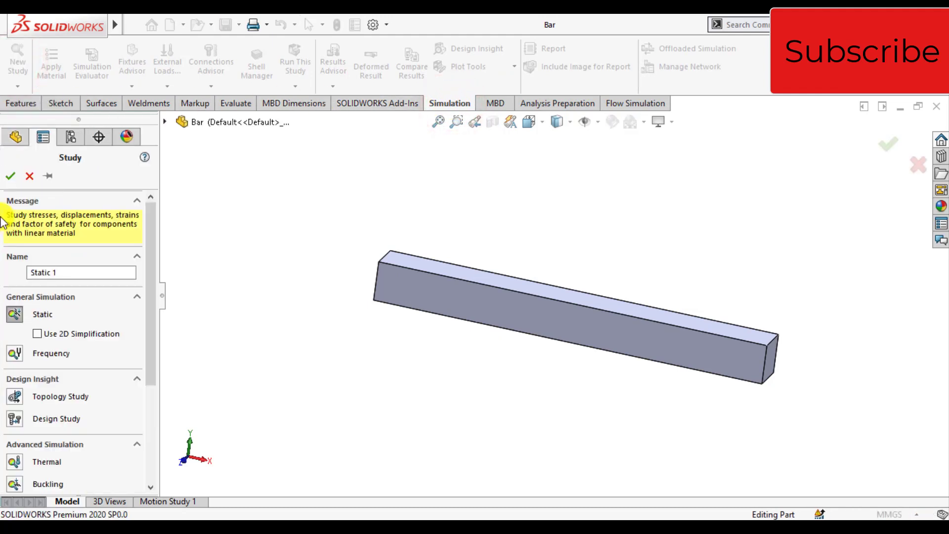
left_click(14, 462)
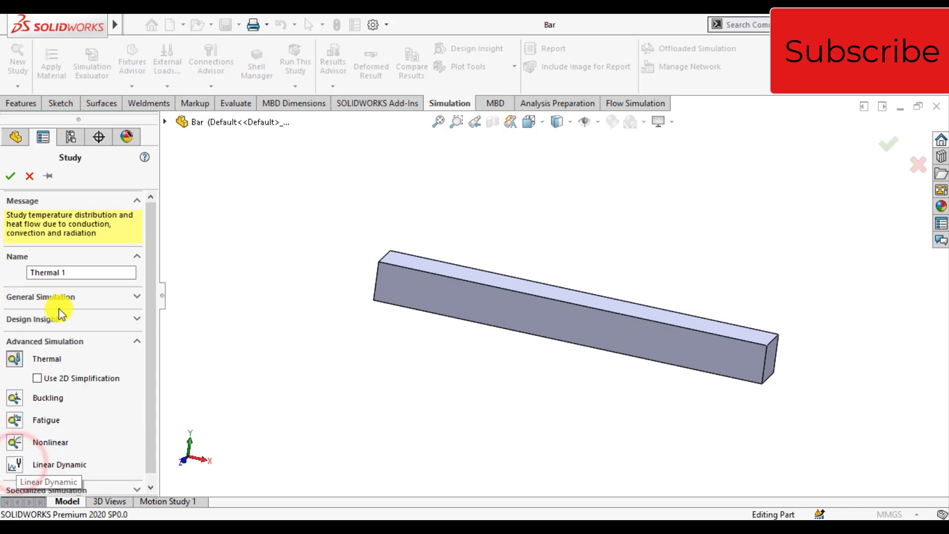
left_click_drag(86, 275, 28, 274)
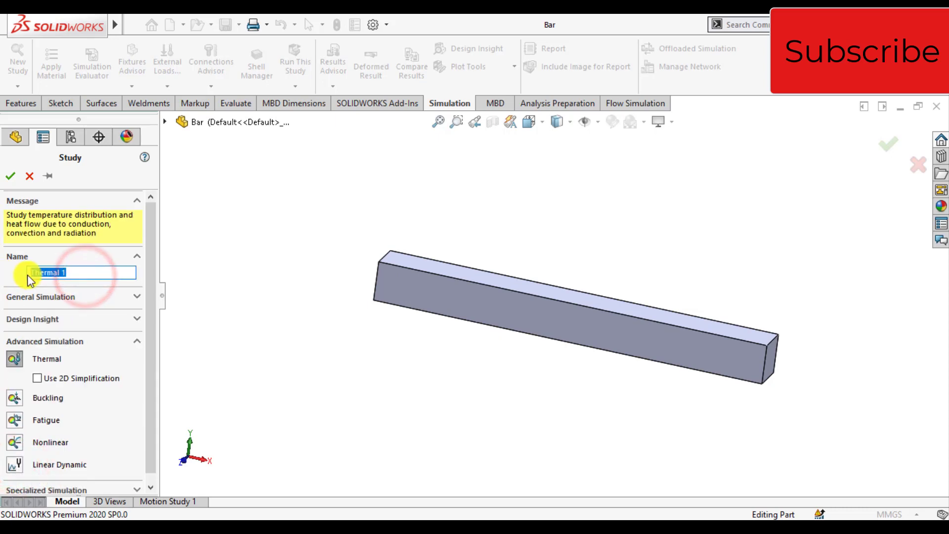
type("Thermal A")
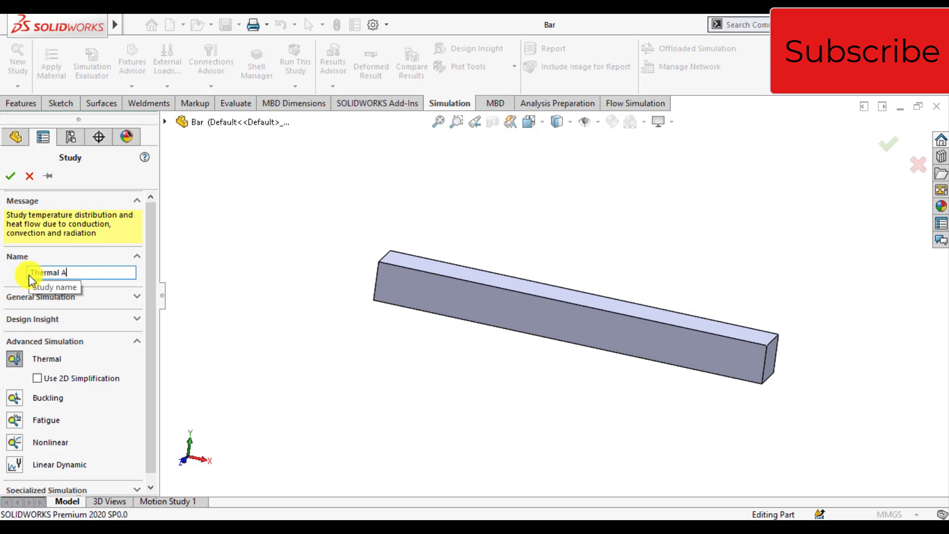
type("nalysis")
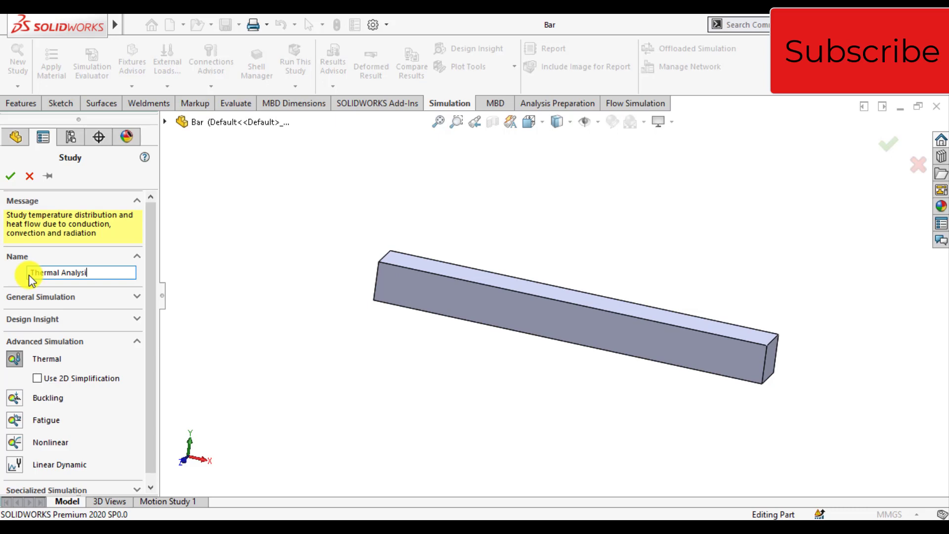
left_click(10, 177)
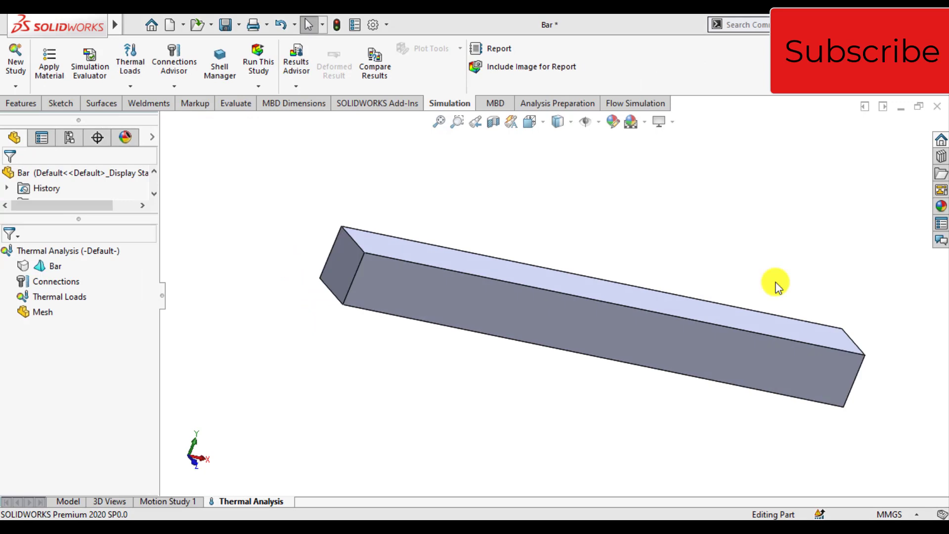
Apply the favourite material Plain Carbon Steel to the Bar solid in the thermal study.
middle_click_drag(519, 390, 496, 400)
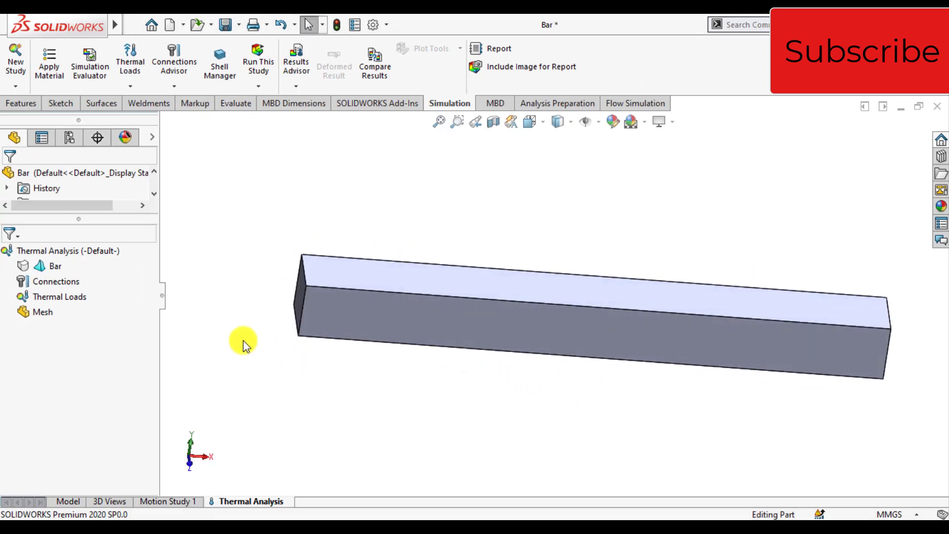
right_click(53, 265)
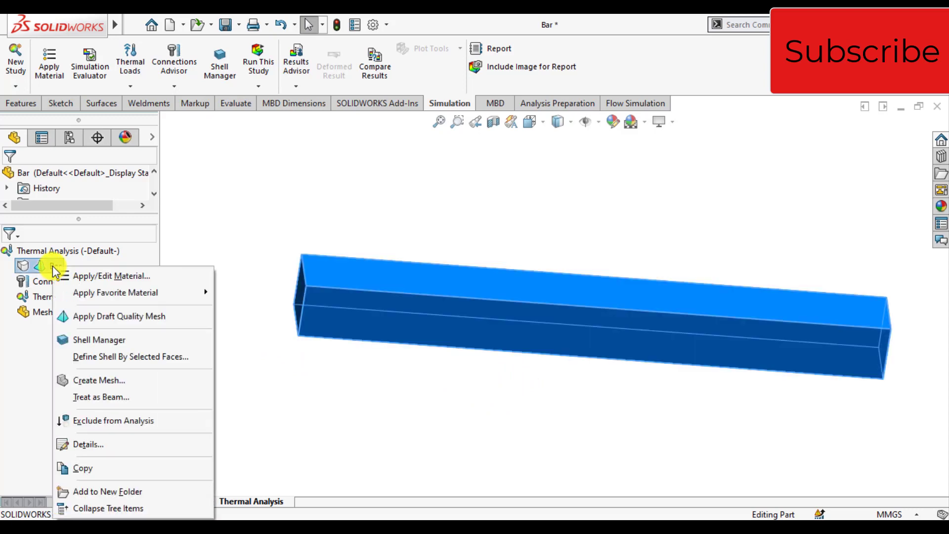
mouse_move(115, 299)
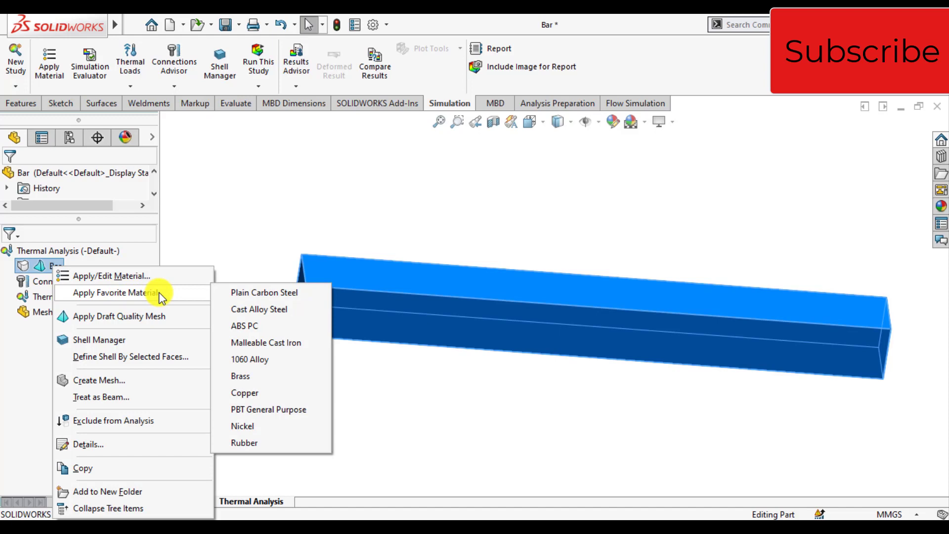
left_click(253, 293)
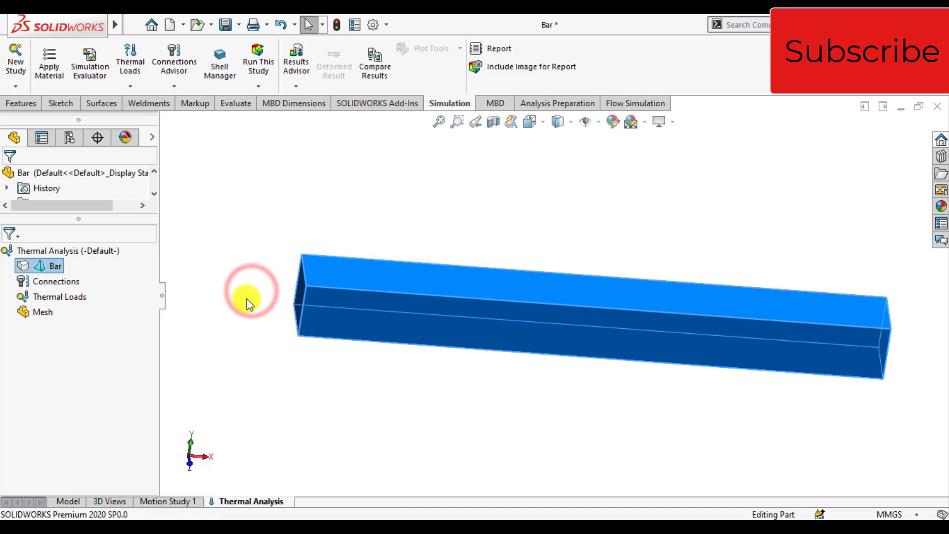
middle_click_drag(235, 324, 295, 390)
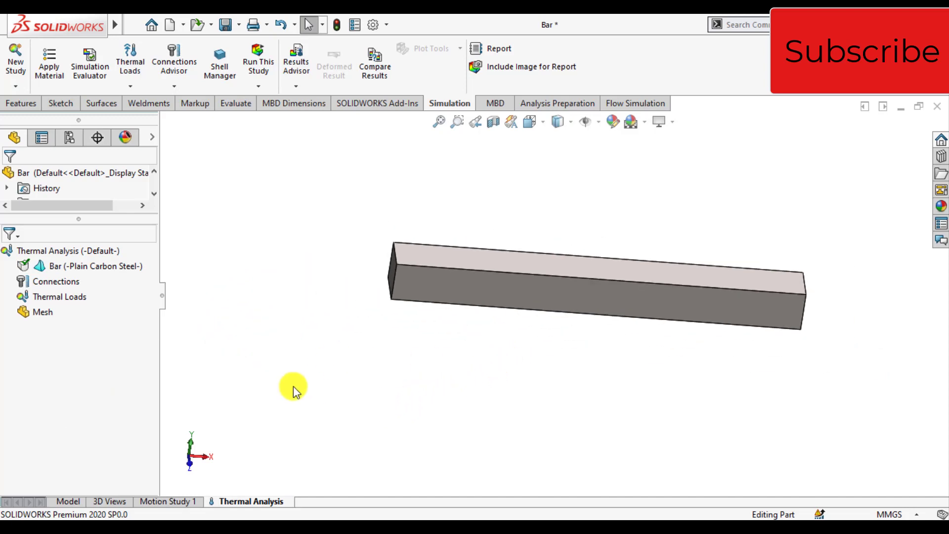
Add a 100 °C temperature load in Celsius on the bar's near end face.
right_click(71, 296)
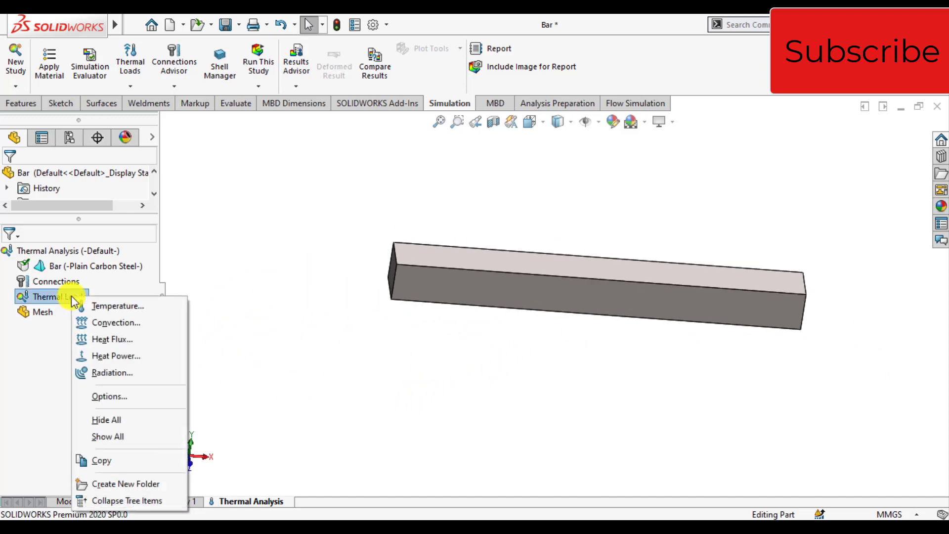
left_click(109, 306)
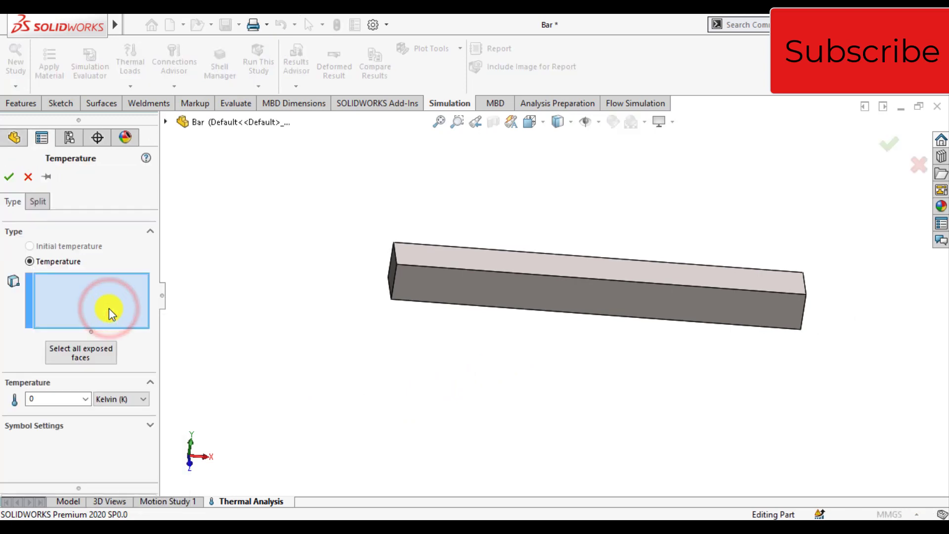
middle_click_drag(303, 327, 351, 334)
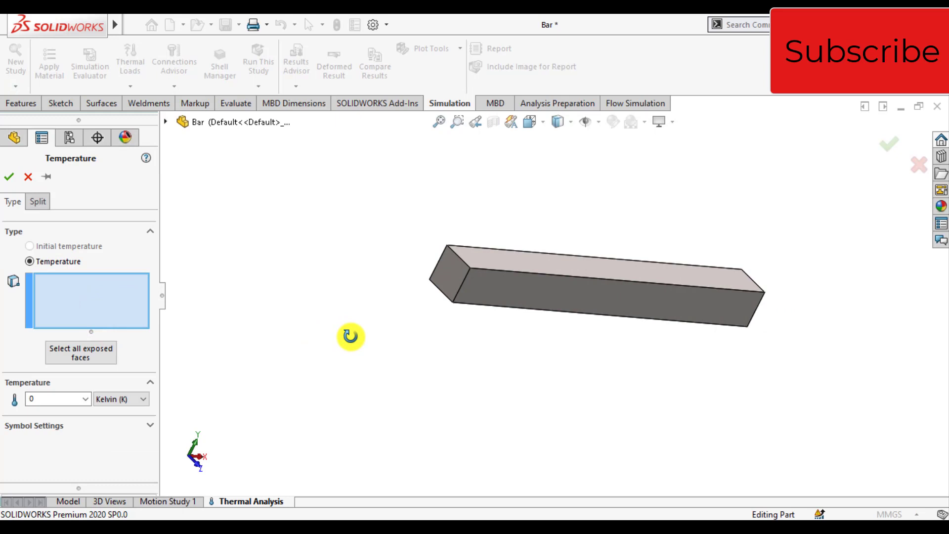
left_click(449, 281)
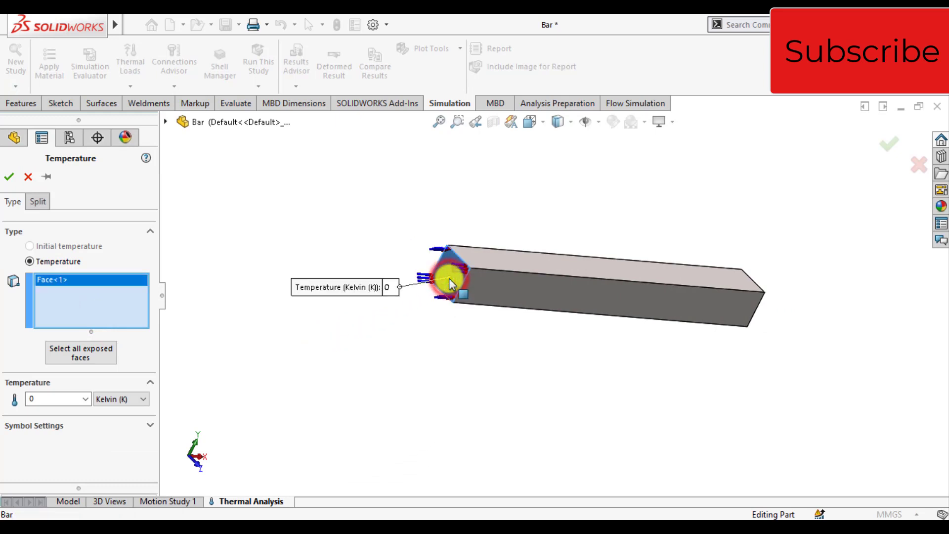
left_click(142, 399)
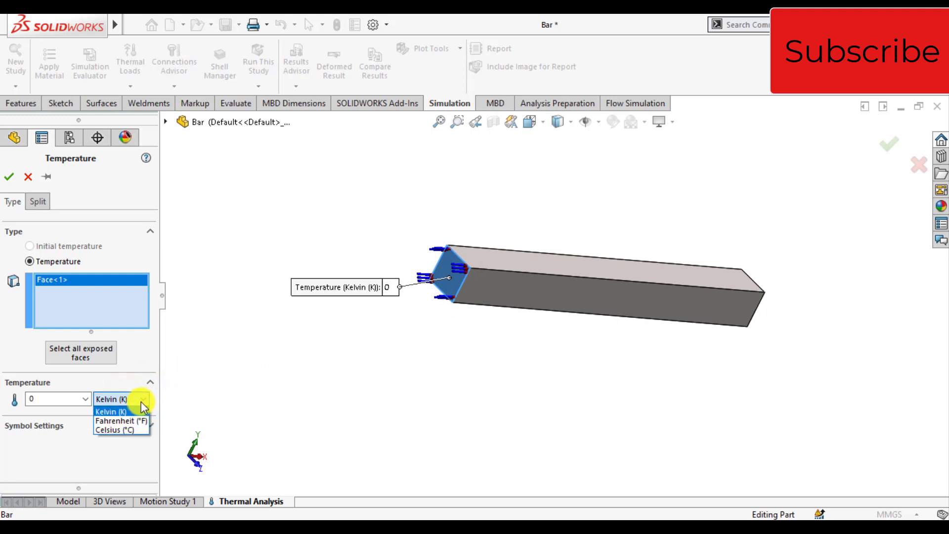
left_click(127, 429)
double_click(59, 398)
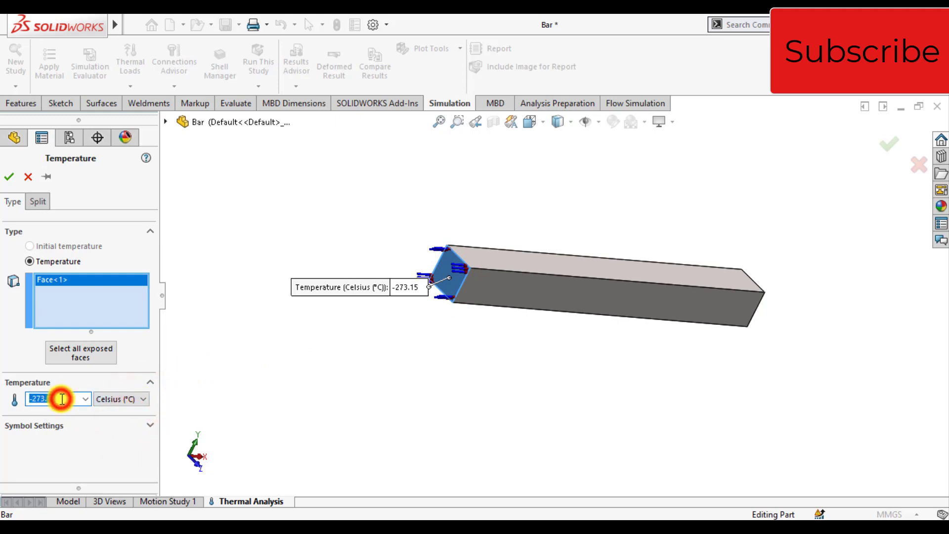
type("100")
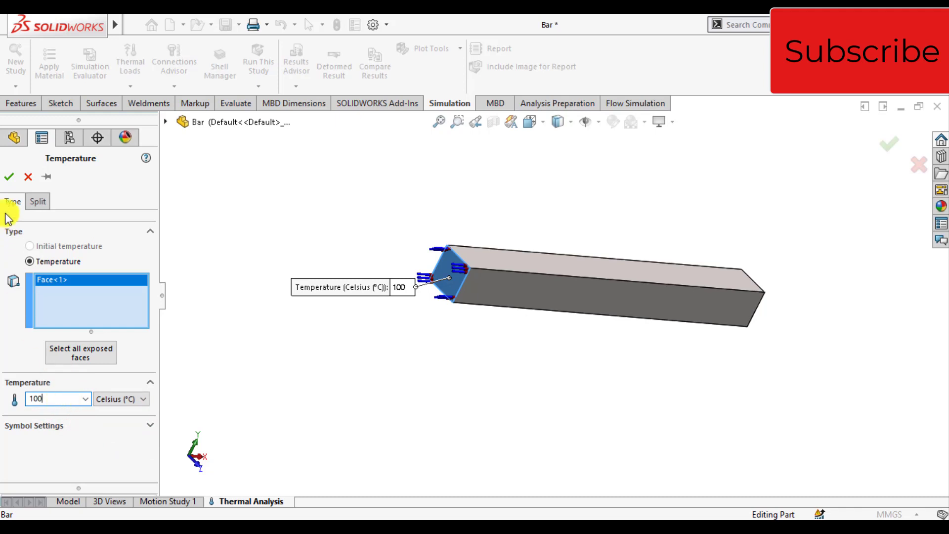
left_click(9, 176)
middle_click_drag(385, 393, 310, 339)
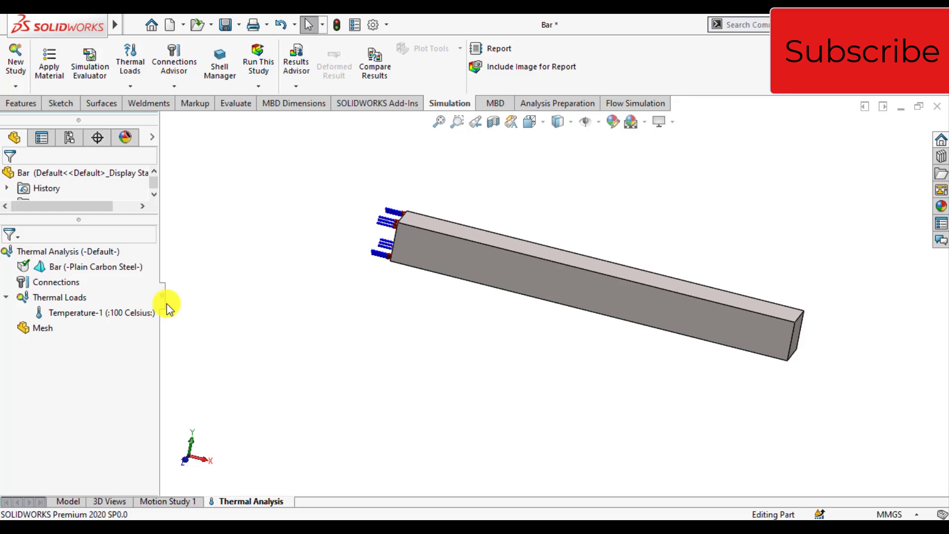
Add a 10 °C temperature load (Temperature-2) on the bar's far end face.
right_click(75, 301)
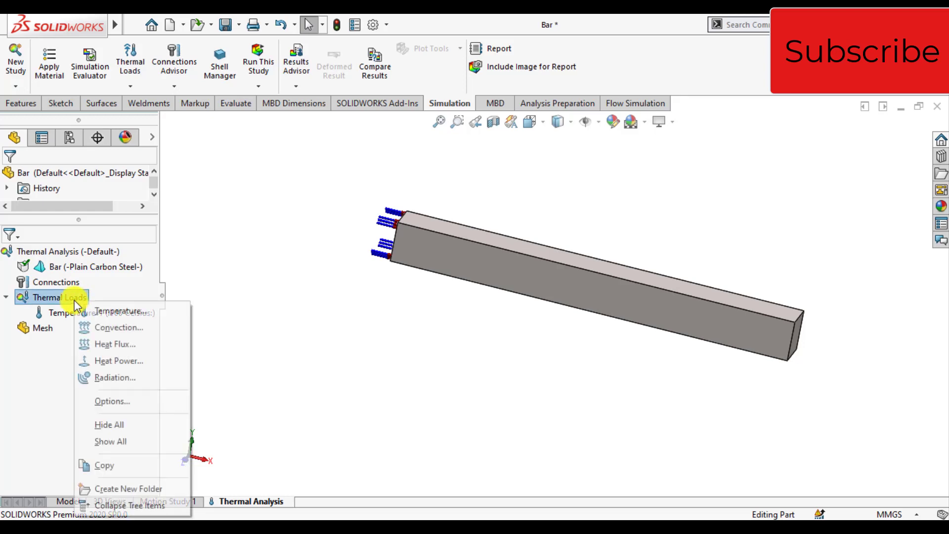
left_click(106, 312)
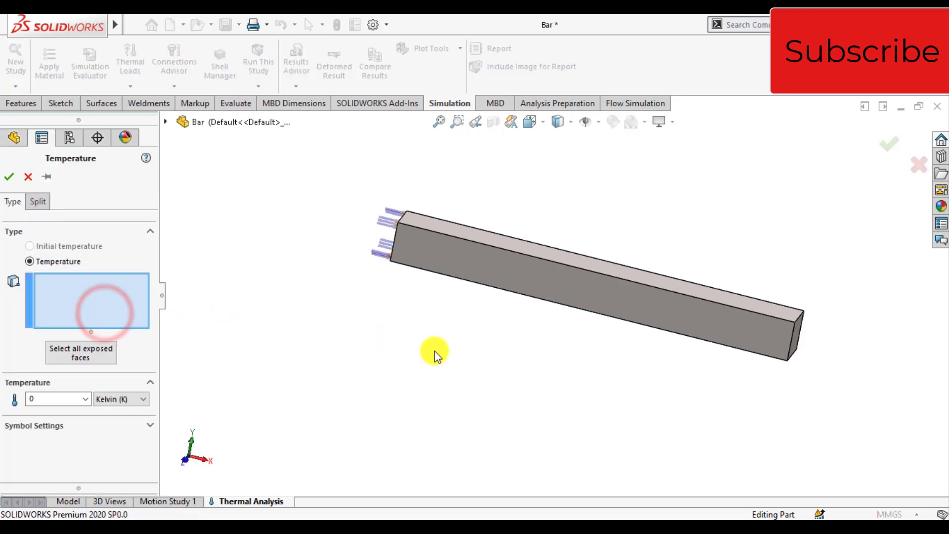
middle_click_drag(435, 351, 409, 341)
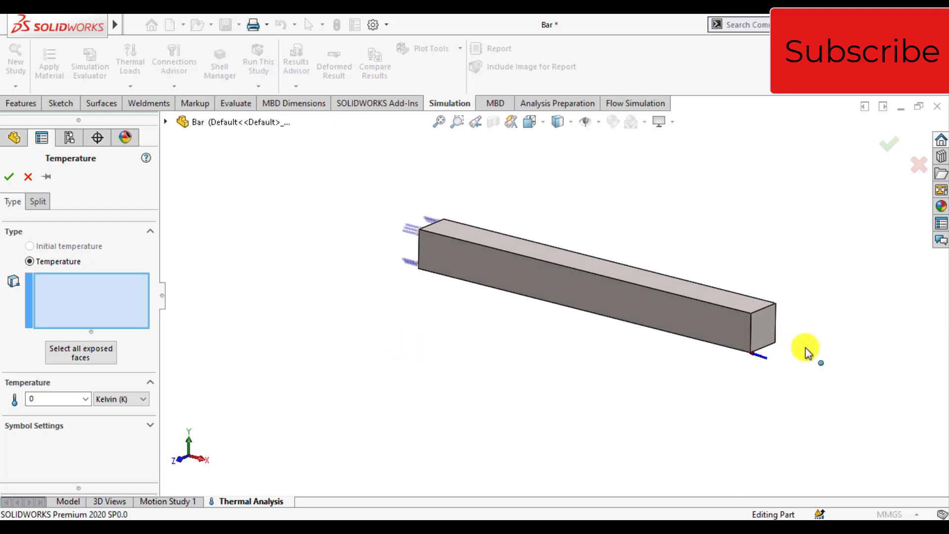
left_click(769, 329)
left_click(143, 400)
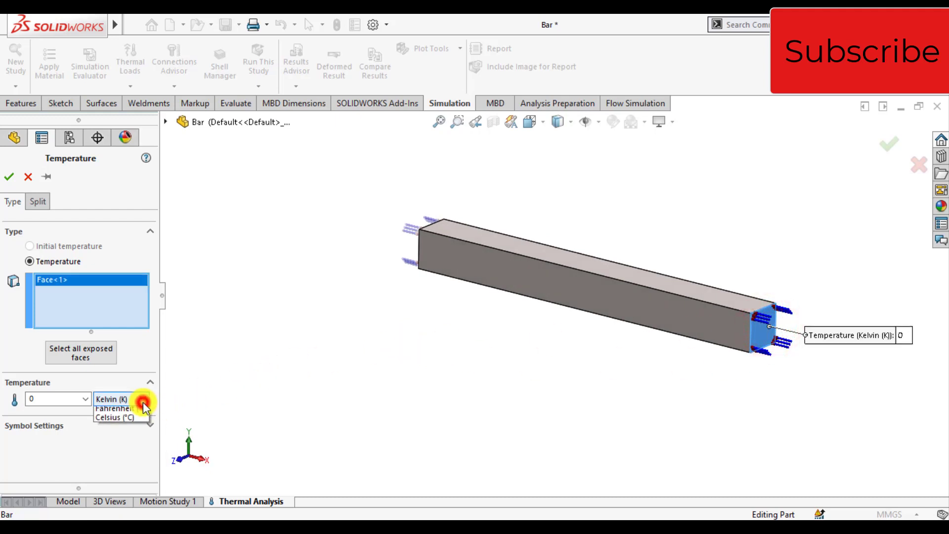
left_click(129, 426)
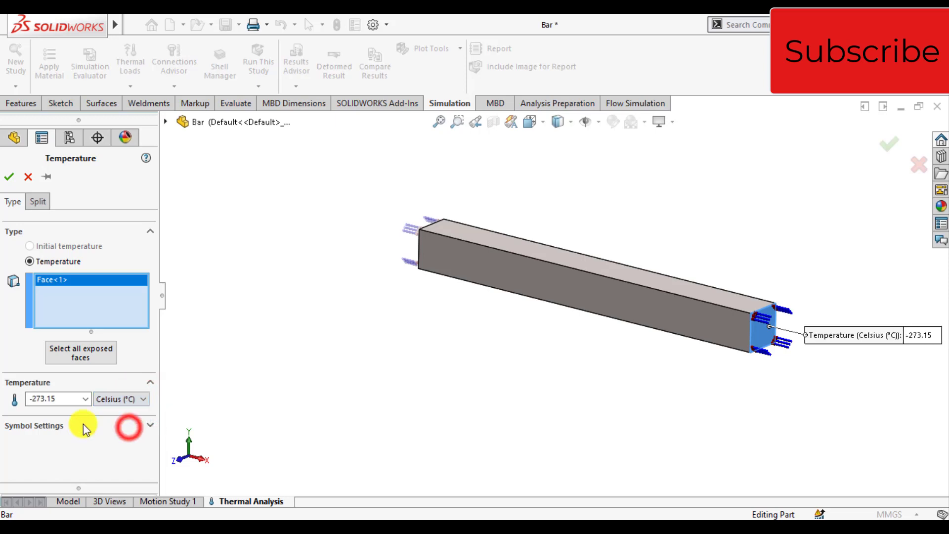
double_click(65, 399)
type("10")
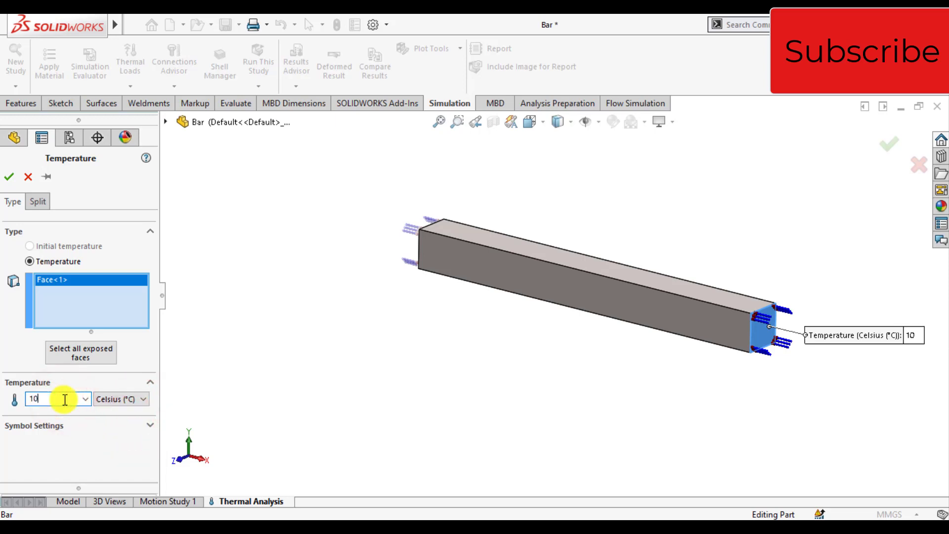
left_click(8, 177)
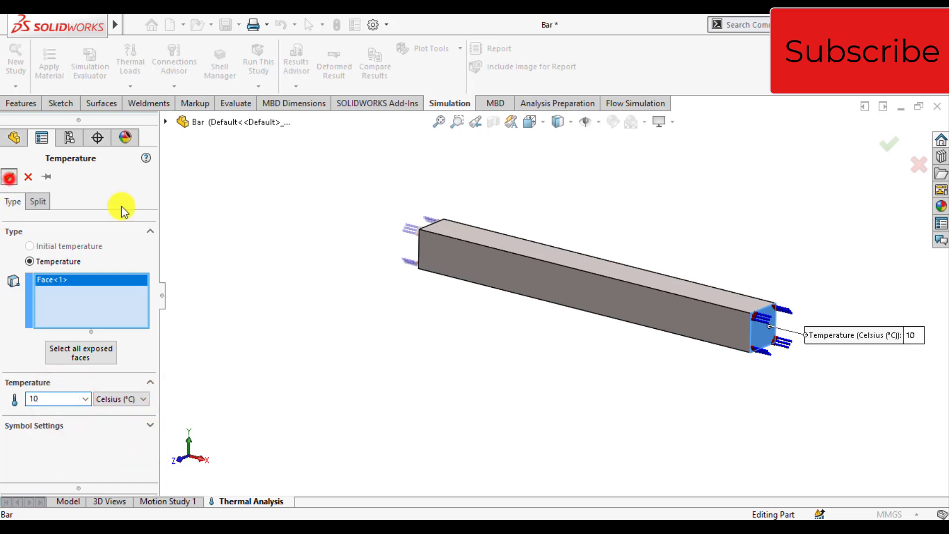
left_click(415, 353)
middle_click_drag(643, 229, 658, 246)
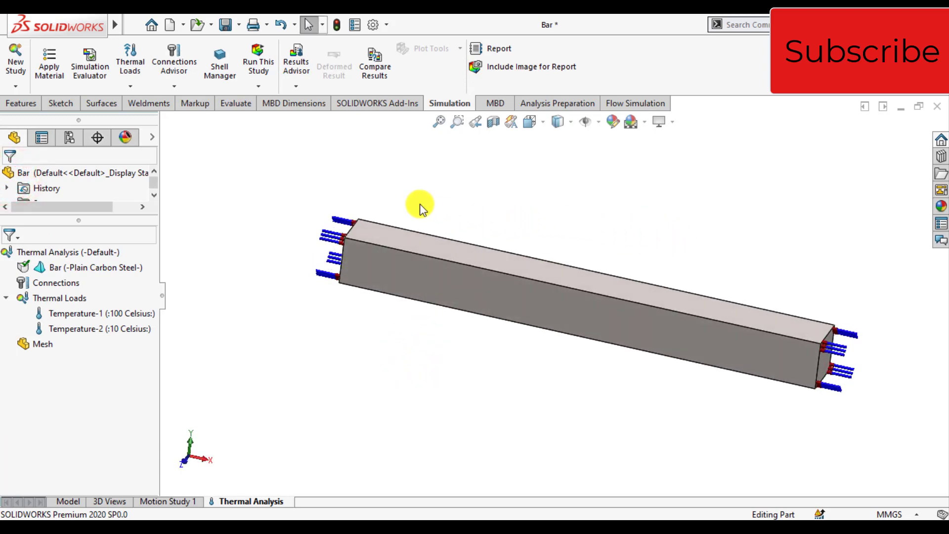
Run the thermal study and inspect the 283.1–373.1 K temperature plot along the bar.
left_click(258, 54)
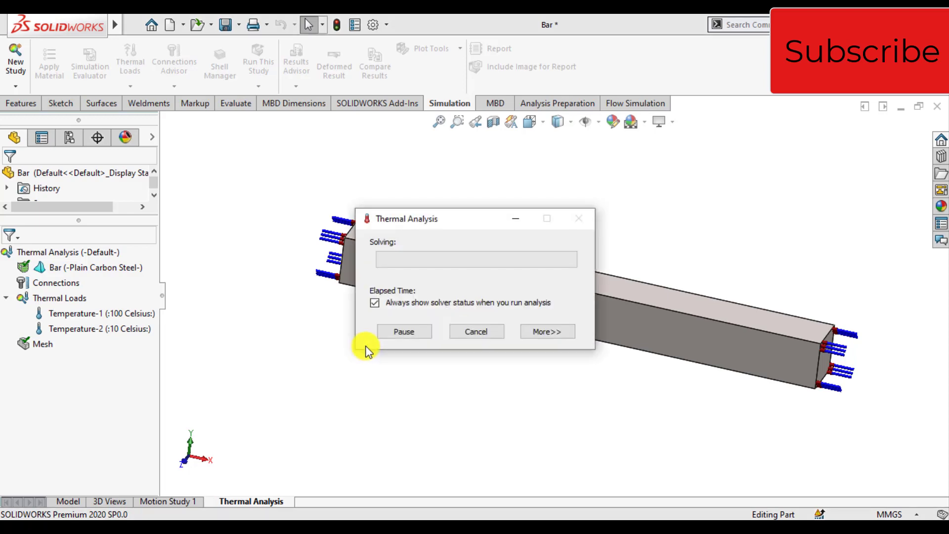
scroll(569, 384, "up", 3)
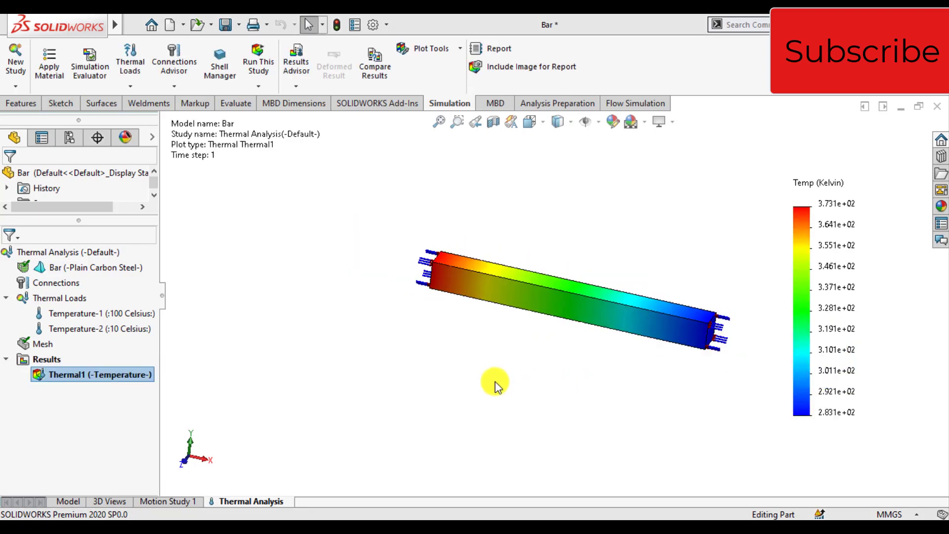
scroll(634, 286, "down", 2)
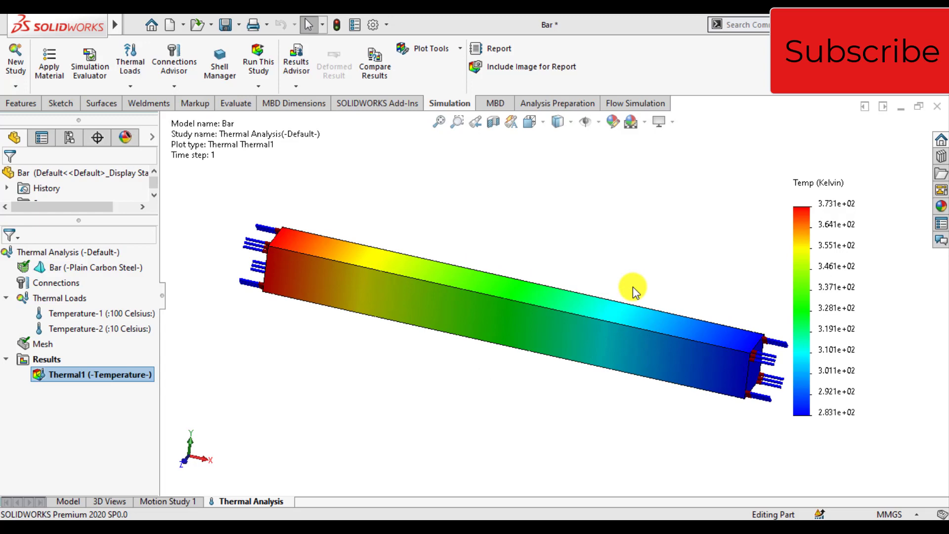
middle_click_drag(449, 389, 421, 401)
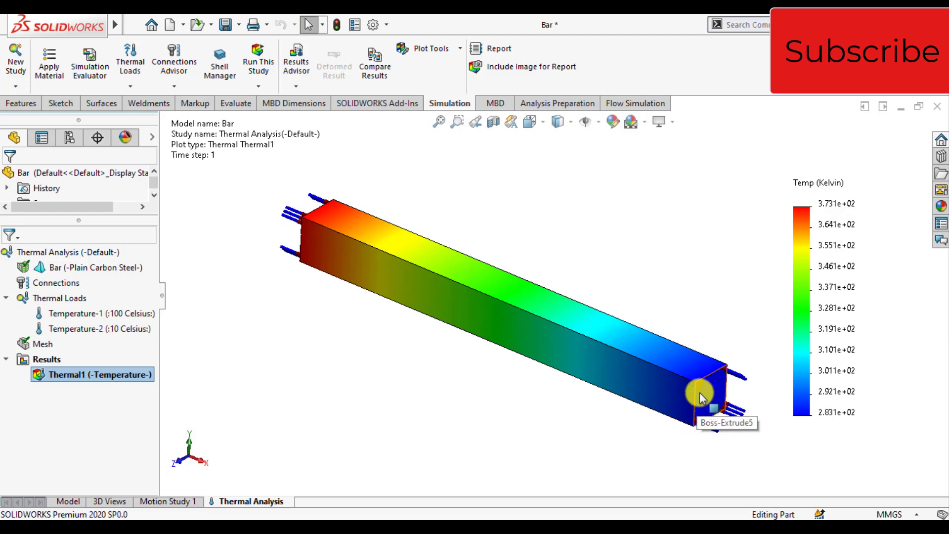
middle_click_drag(458, 403, 518, 409)
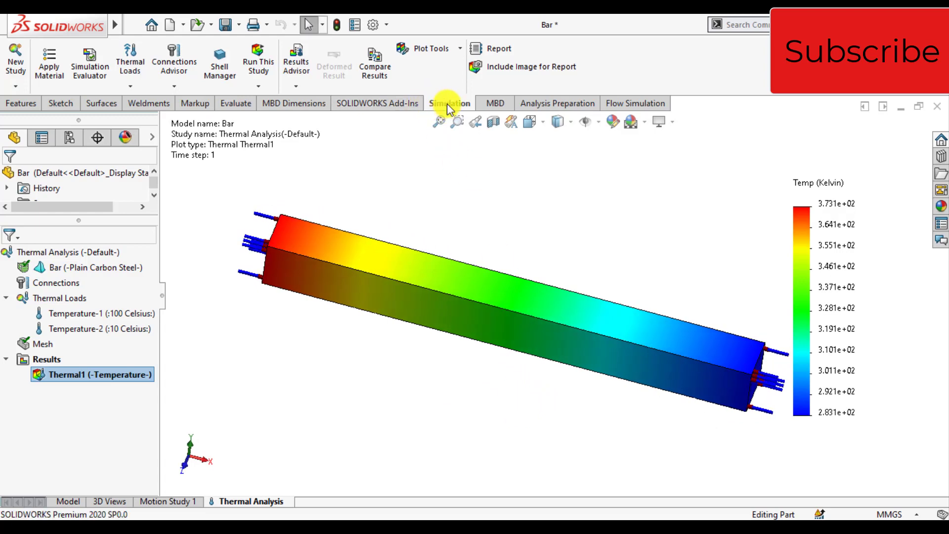
Create a new Static study named 'Thermal induced stress'.
left_click(12, 62)
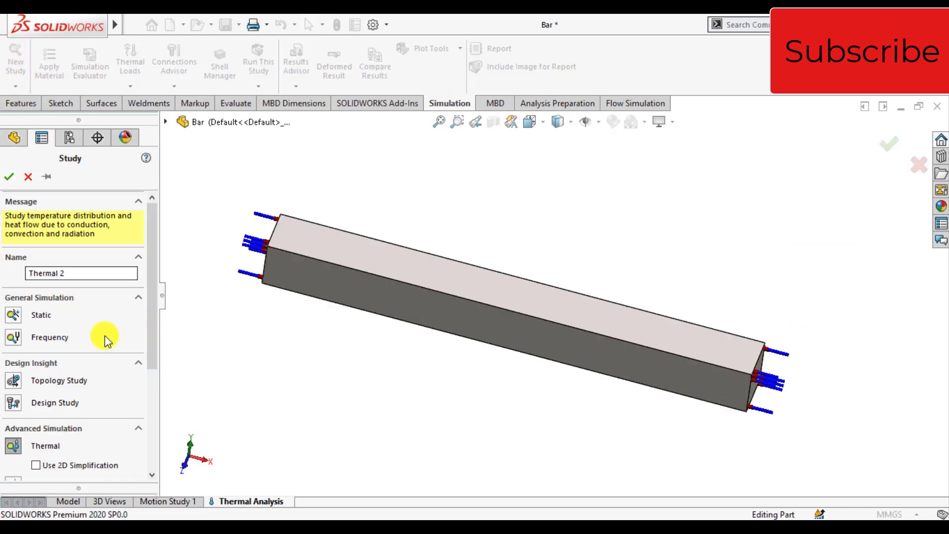
left_click(12, 316)
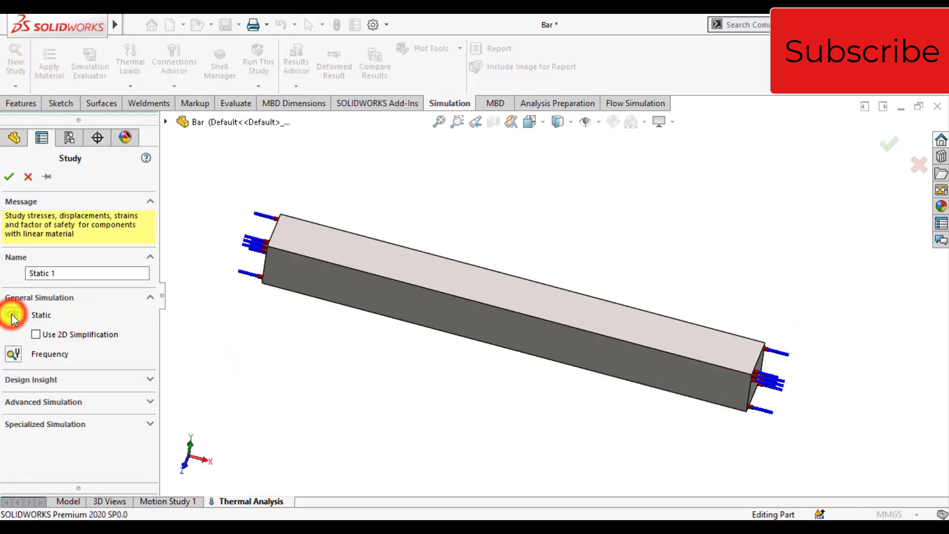
left_click_drag(63, 273, 7, 272)
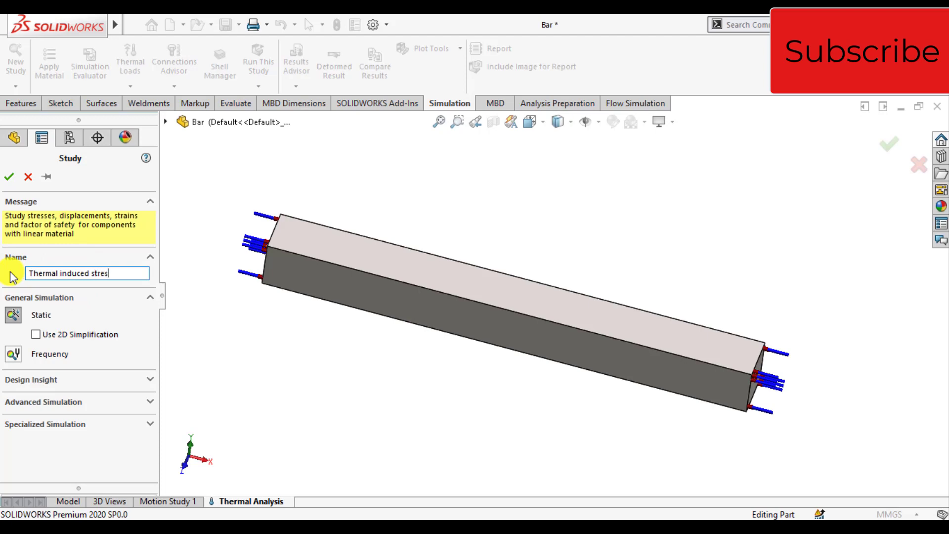
left_click(10, 178)
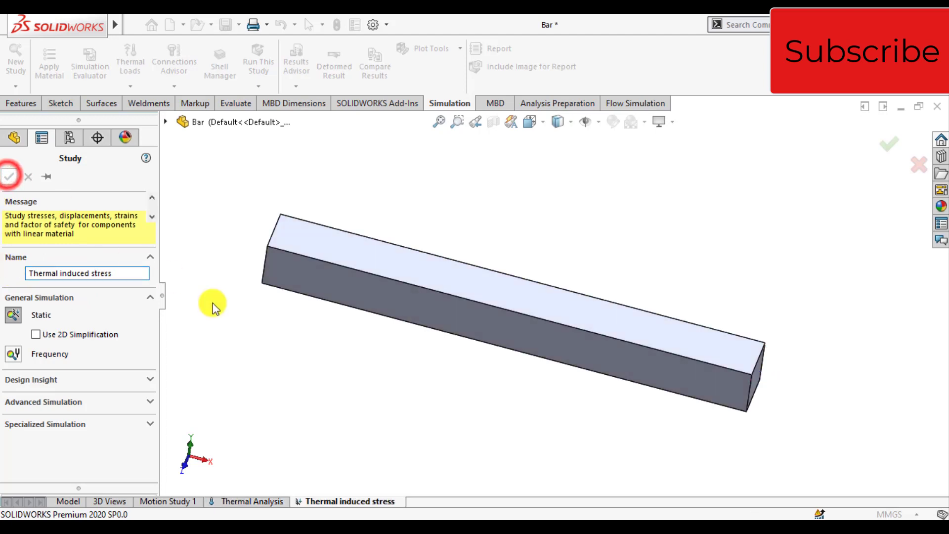
Apply Plain Carbon Steel to the Bar in the new static study.
key("f")
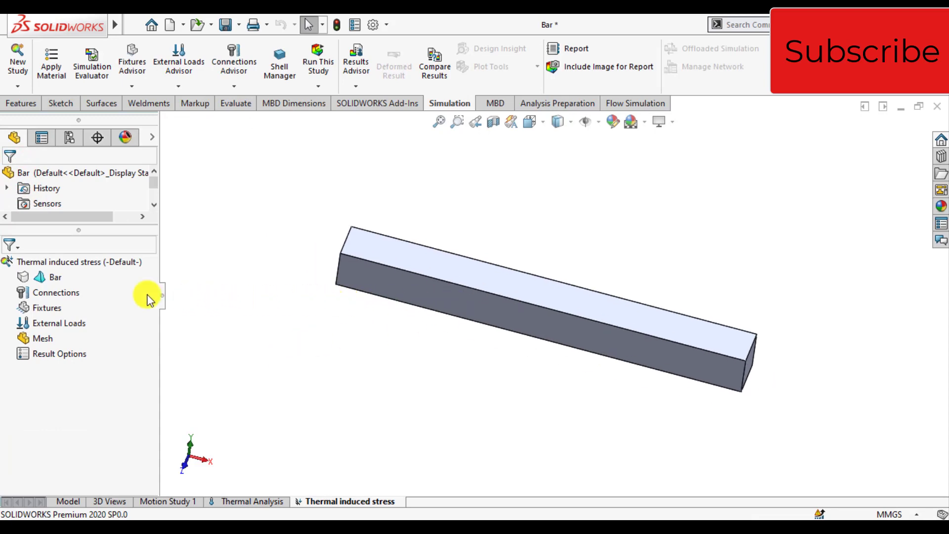
right_click(49, 280)
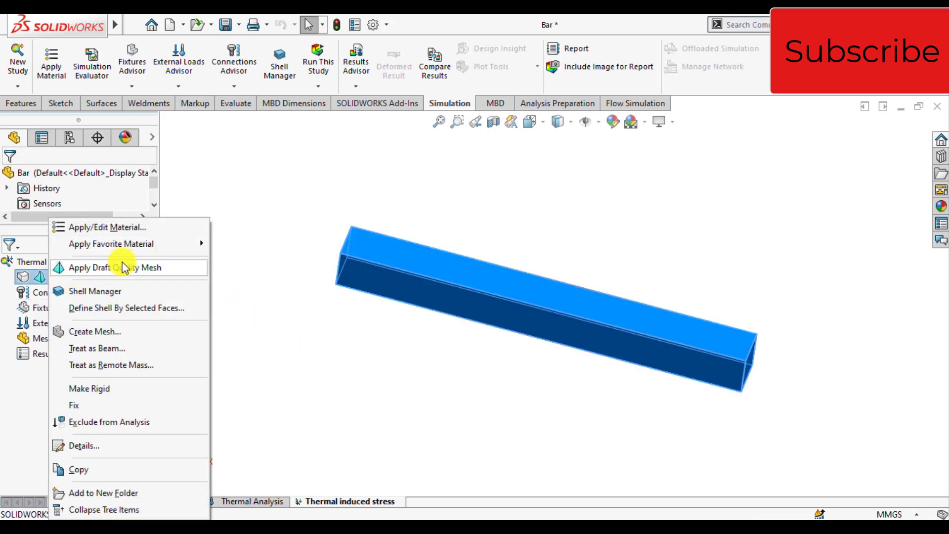
mouse_move(133, 251)
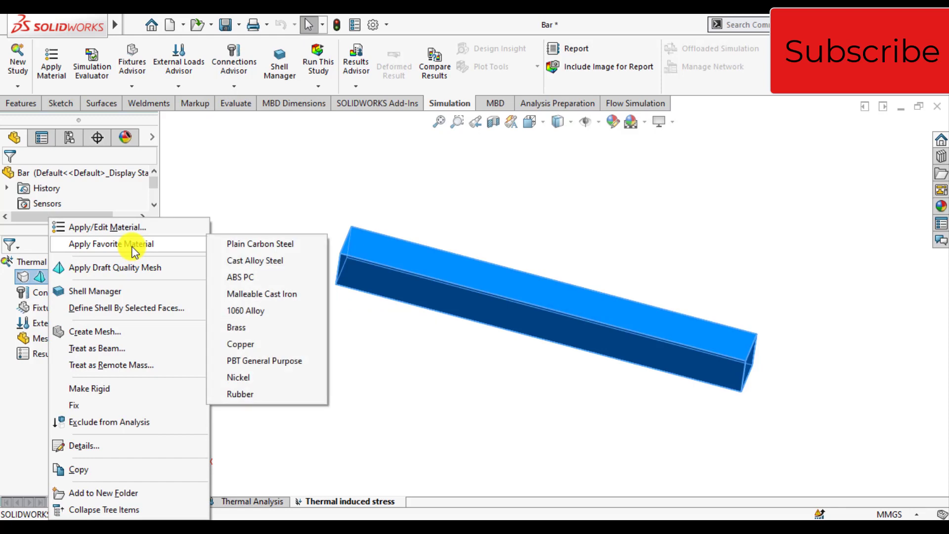
left_click(253, 244)
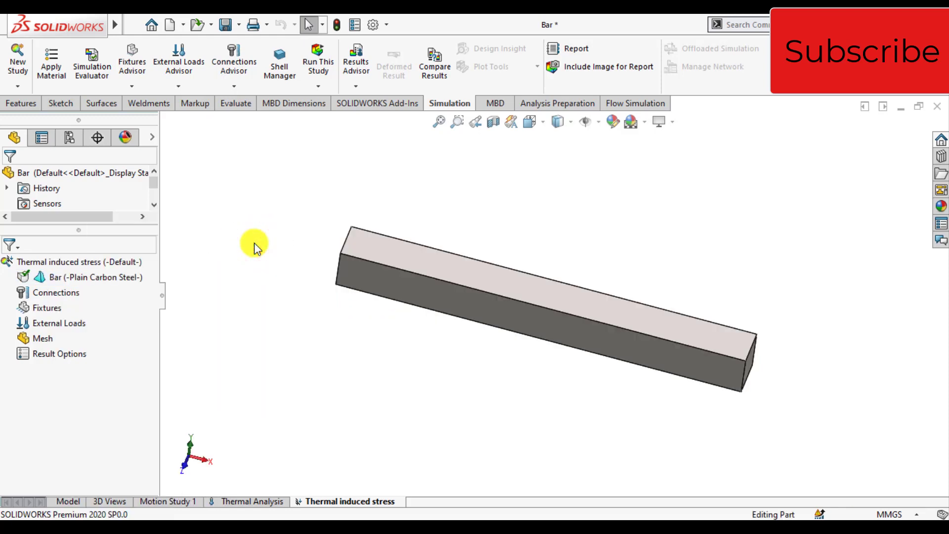
Add a Fixed Geometry restraint (Fixed-1) to both end faces of the bar.
right_click(46, 308)
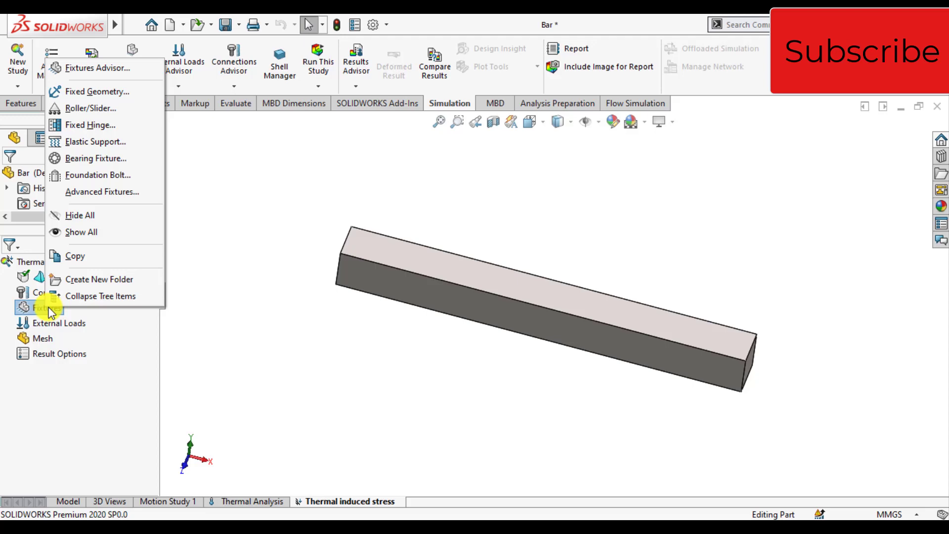
left_click(90, 94)
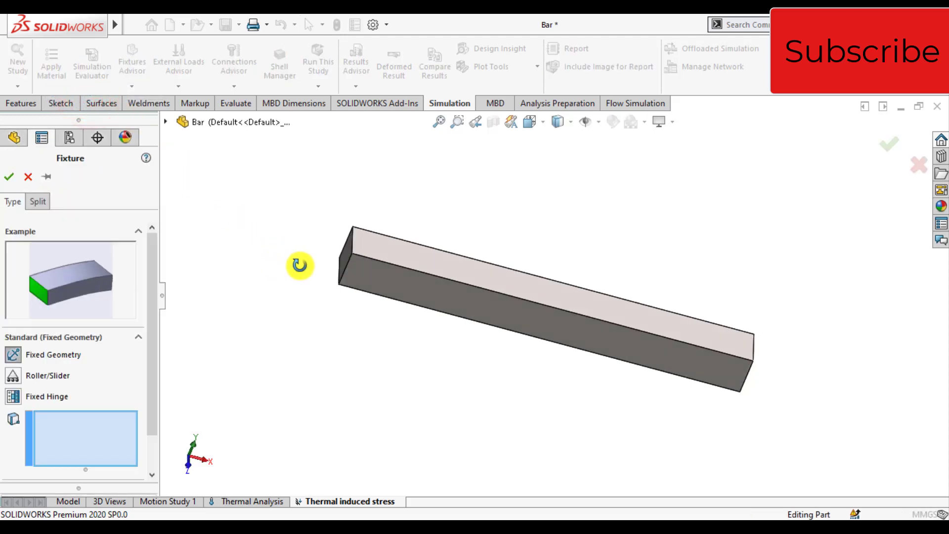
middle_click_drag(300, 265, 322, 291)
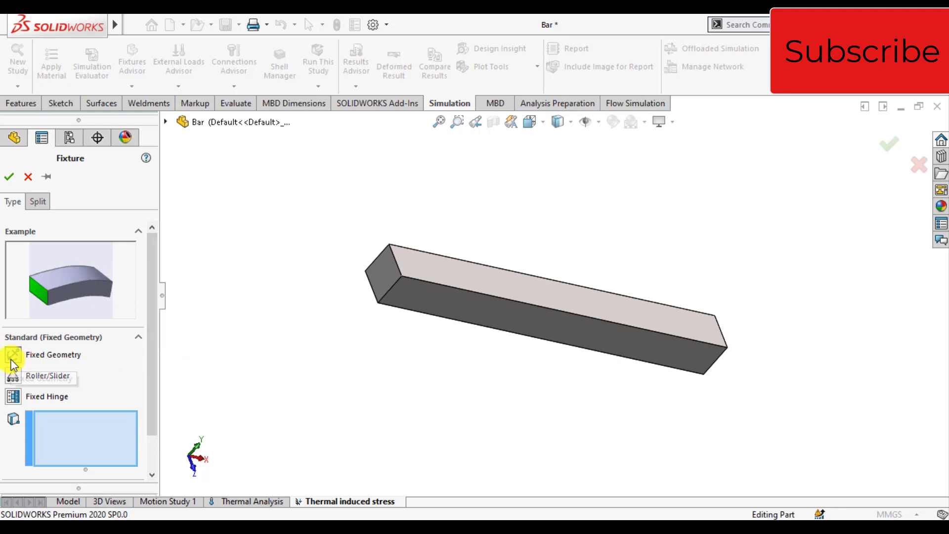
left_click(381, 287)
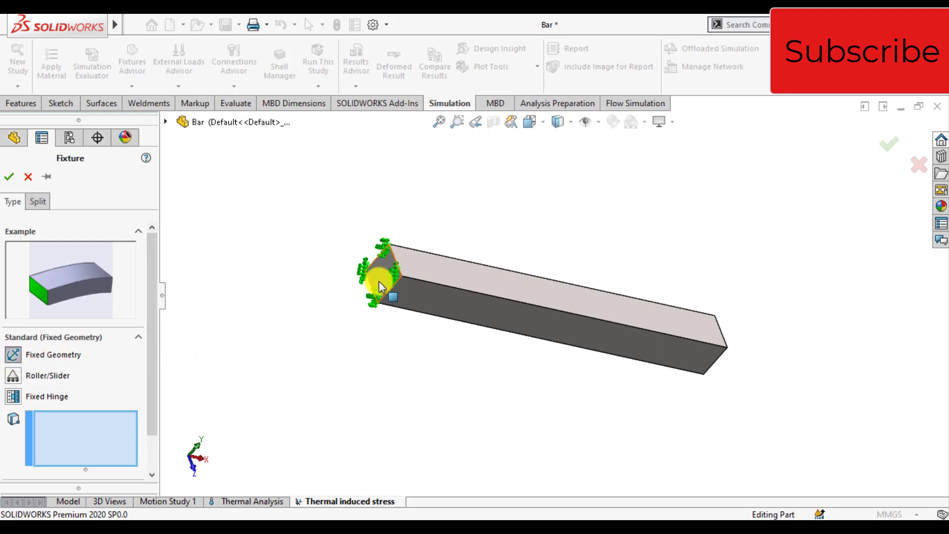
middle_click_drag(388, 390, 313, 360)
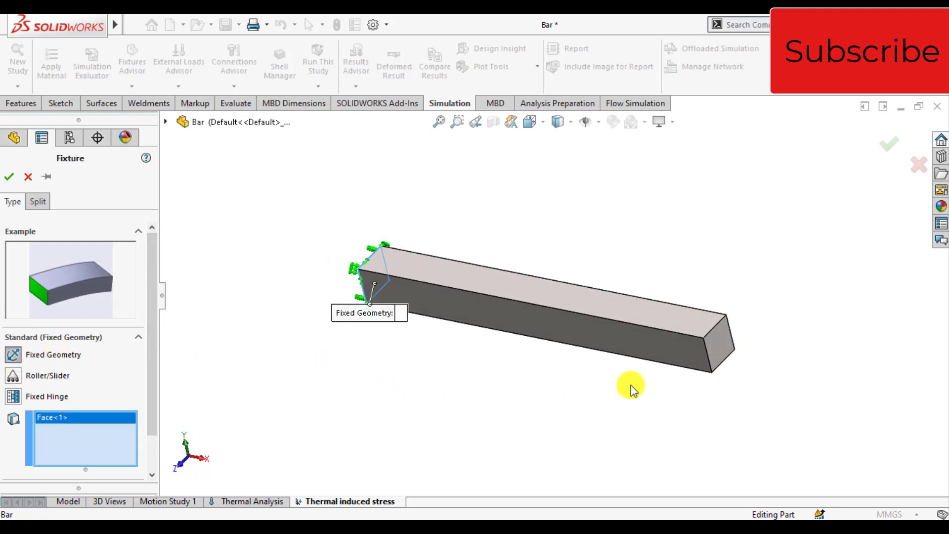
left_click(721, 350)
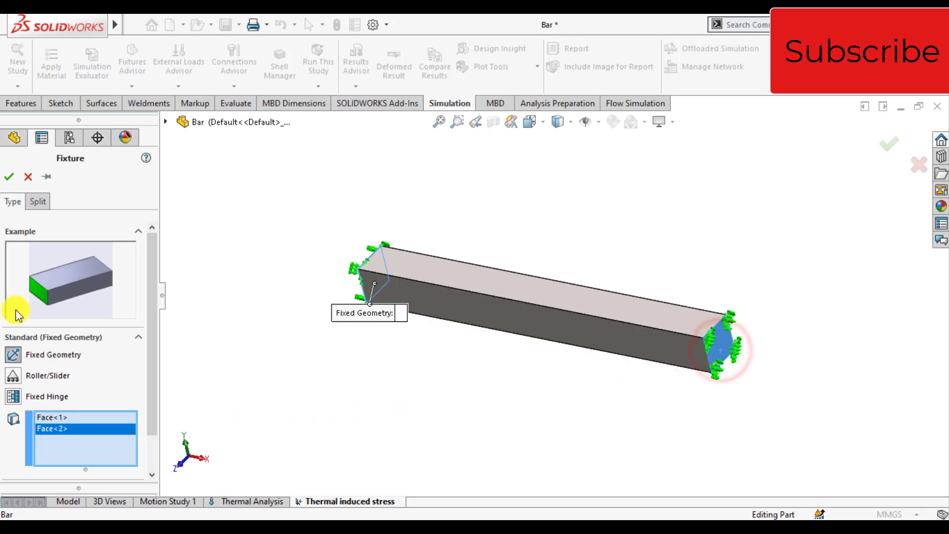
left_click(7, 177)
middle_click_drag(272, 258, 354, 328)
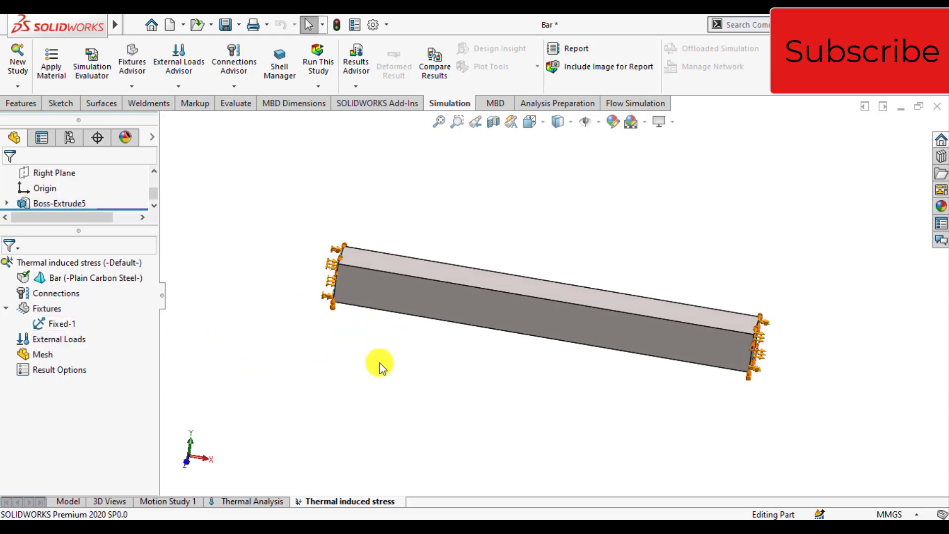
scroll(508, 373, "down", 1)
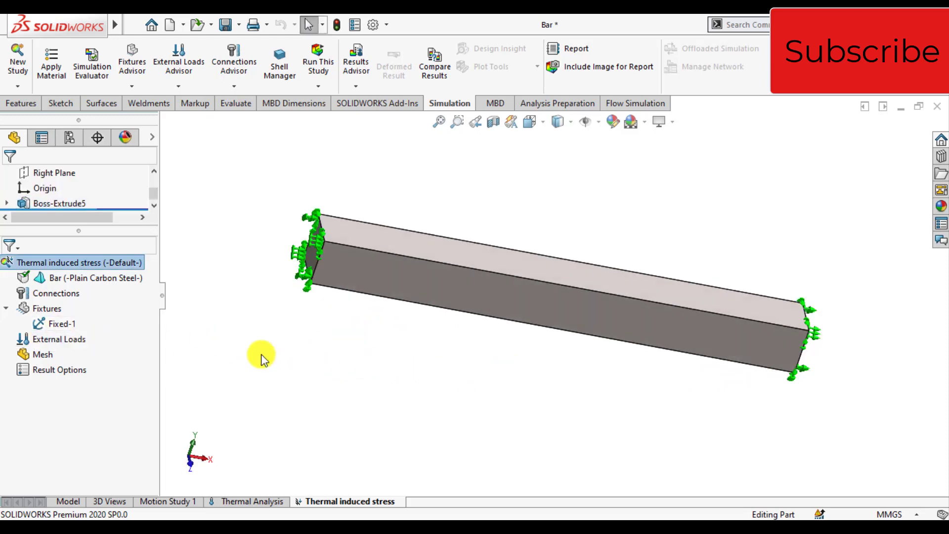
Add a Thermal Effects load that uses temperatures from the Thermal Analysis study, with reference 298 K.
right_click(69, 341)
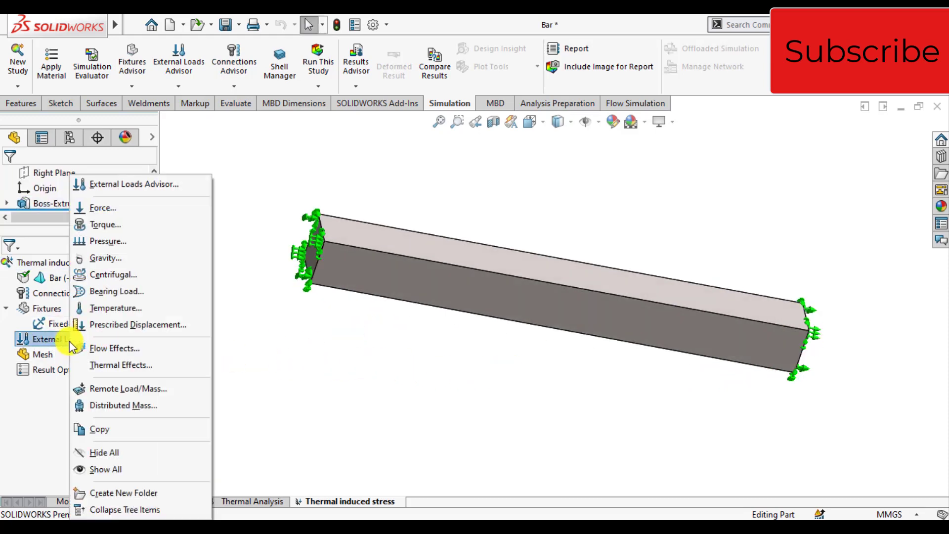
left_click(124, 366)
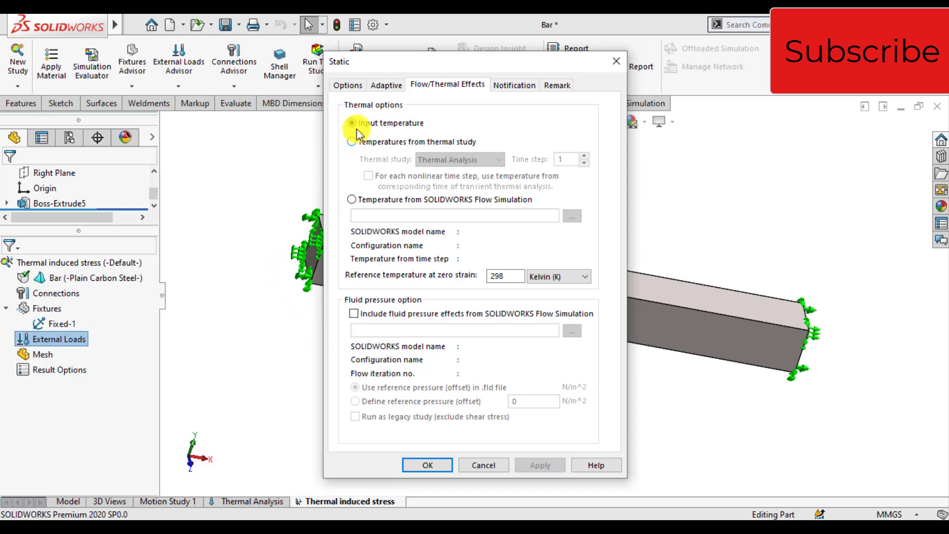
left_click(352, 142)
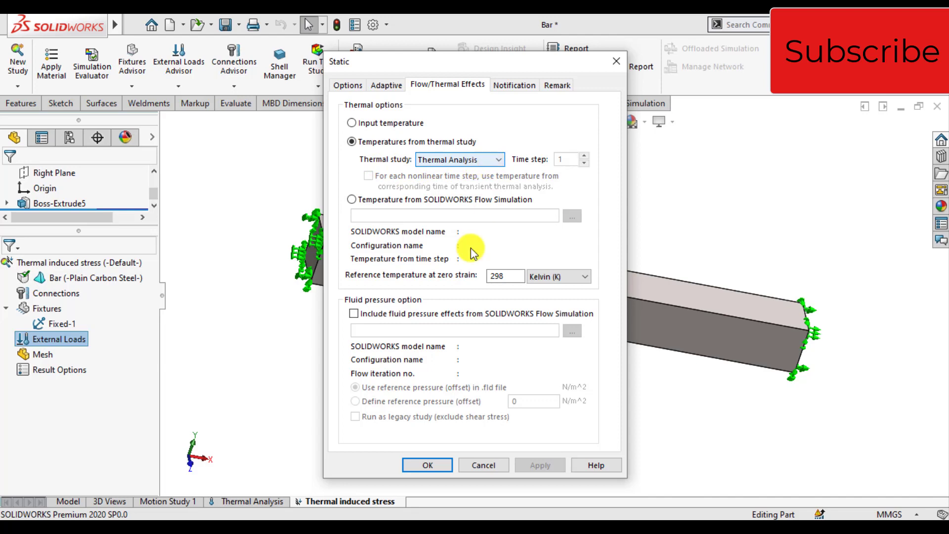
left_click(439, 466)
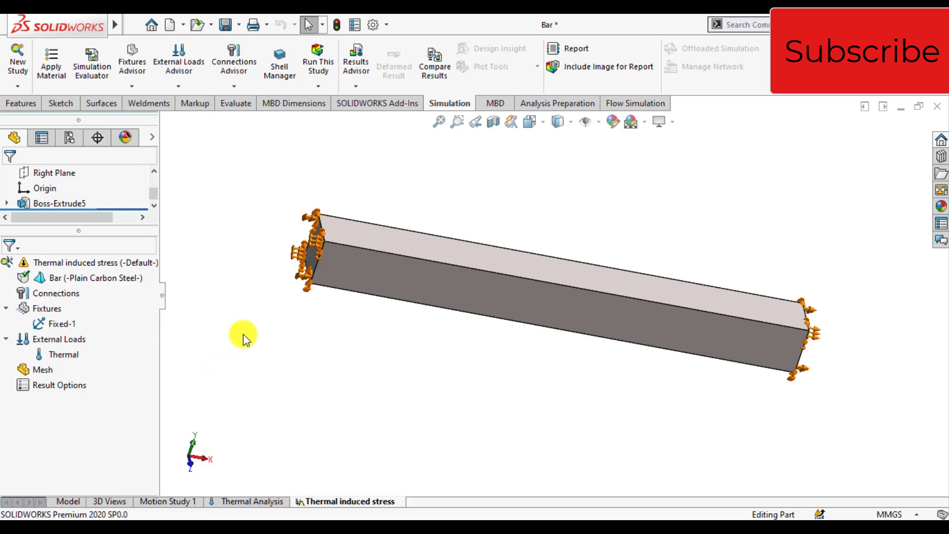
Run the Thermal induced stress study to get the von Mises plot (1.466e+07 to 7.380e+08 N/m^2).
left_click(320, 58)
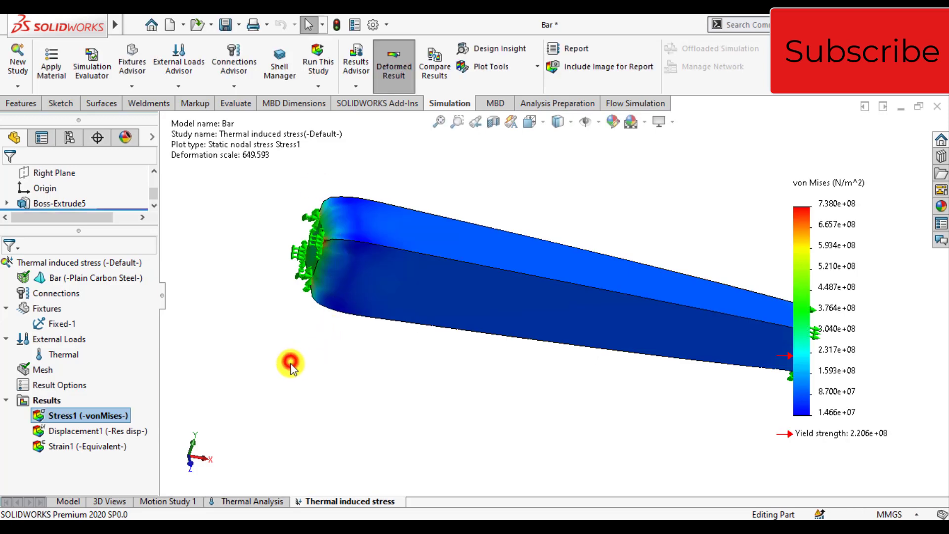
middle_click_drag(577, 286, 470, 381)
scroll(430, 269, "down", 5)
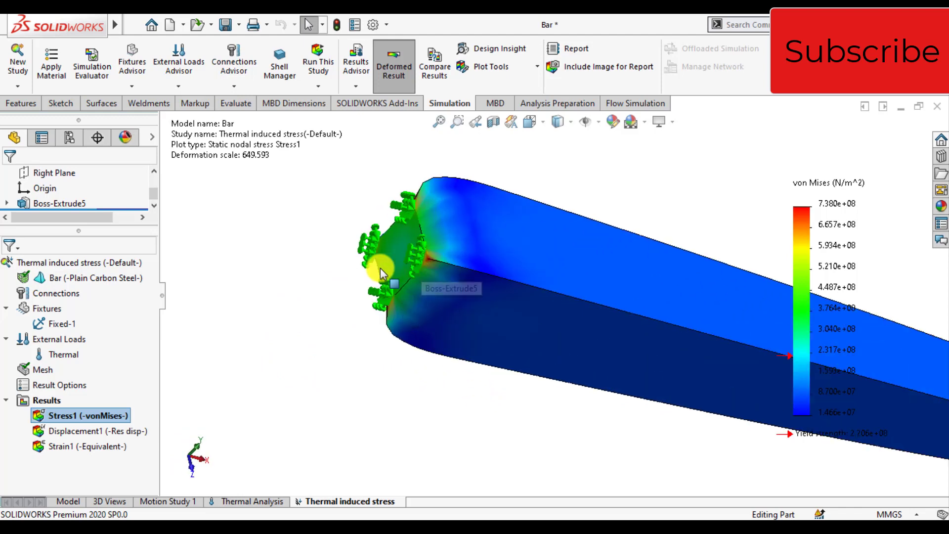
scroll(318, 303, "up", 3)
scroll(330, 309, "down", 3)
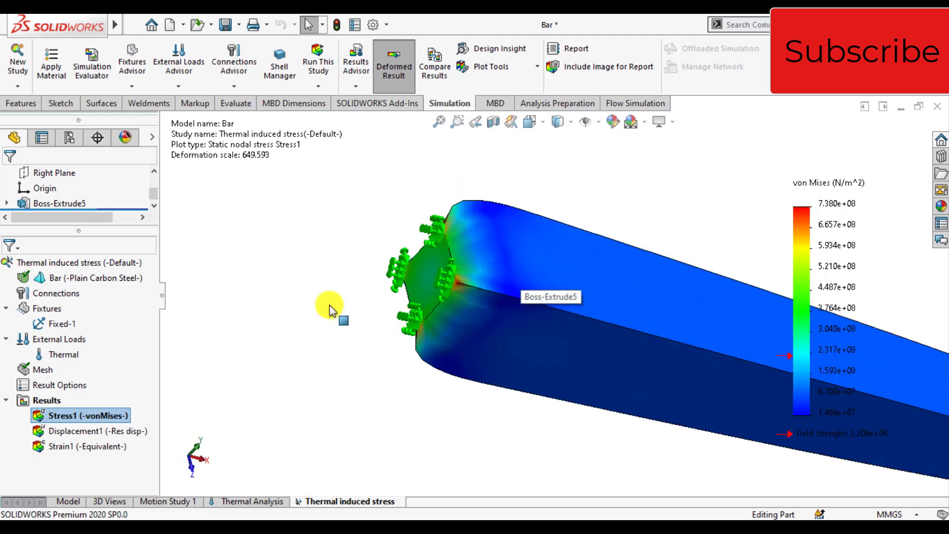
scroll(324, 319, "up", 3)
Orbit and zoom the stress plot to inspect the bar's fixed end.
middle_click_drag(324, 319, 329, 344)
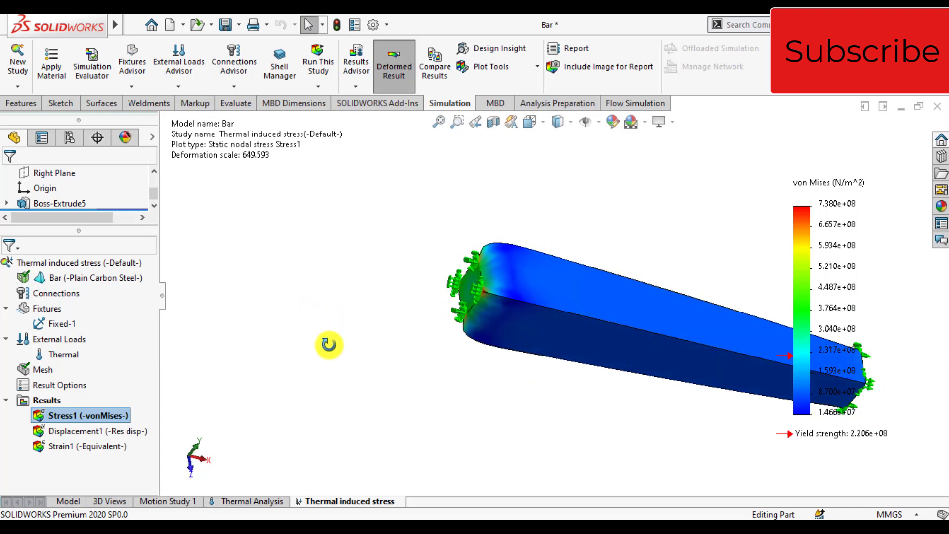
scroll(438, 326, "down", 3)
scroll(376, 342, "up", 3)
scroll(544, 337, "up", 2)
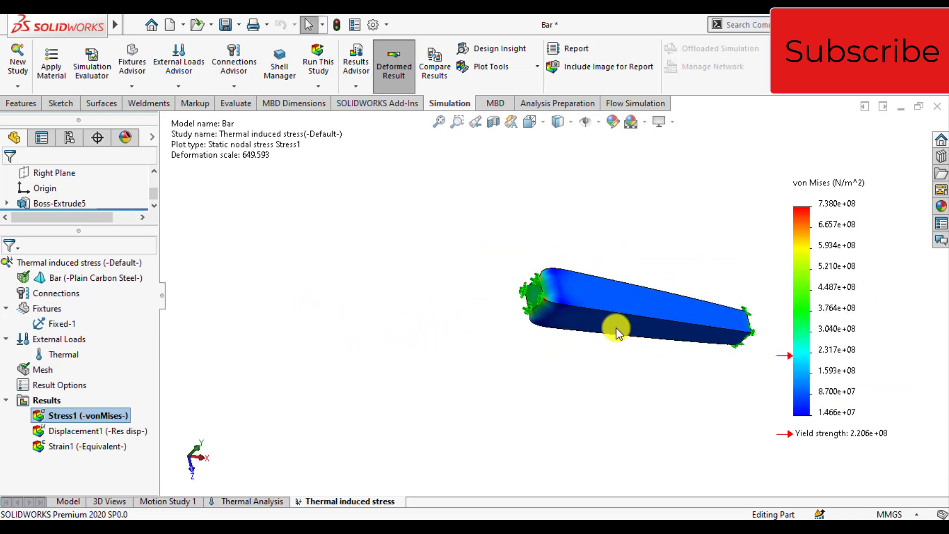
scroll(691, 324, "down", 3)
scroll(574, 314, "down", 3)
middle_click_drag(574, 313, 566, 289)
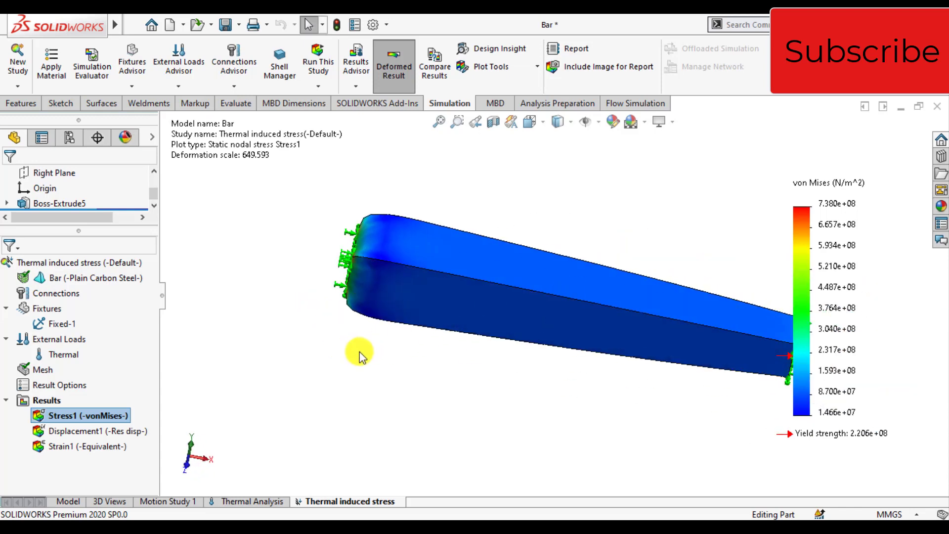
Set the Stress1 plot to N/mm^2 (MPa) units with a user-defined deformation scale of 50.
right_click(90, 417)
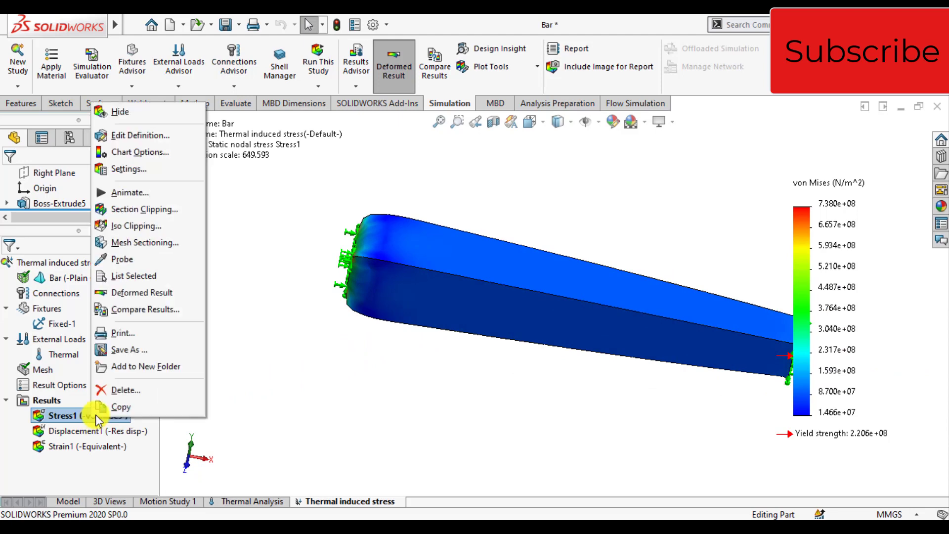
left_click(130, 134)
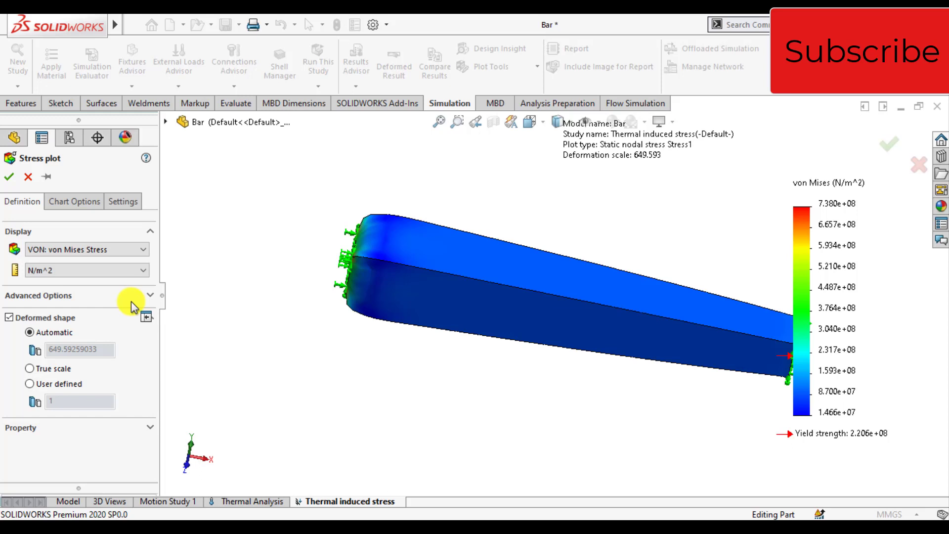
left_click(68, 269)
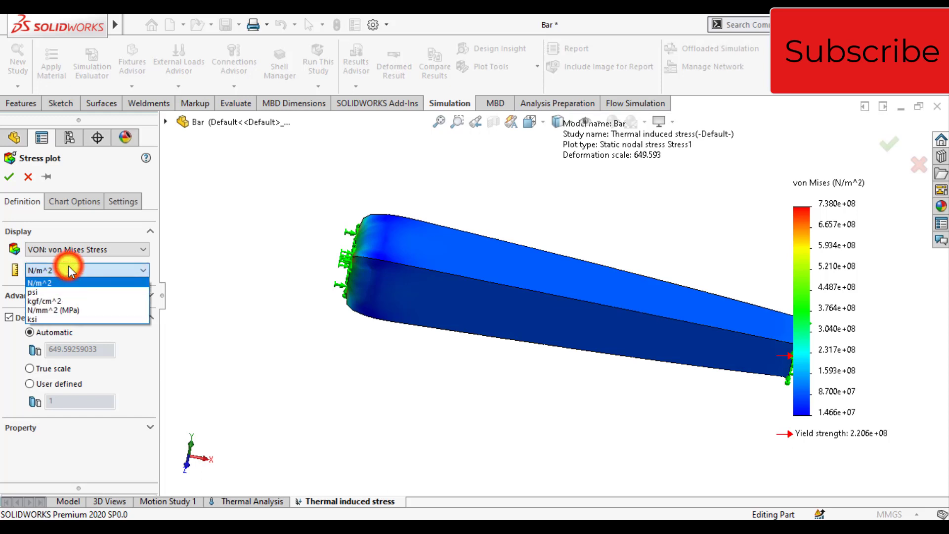
left_click(72, 310)
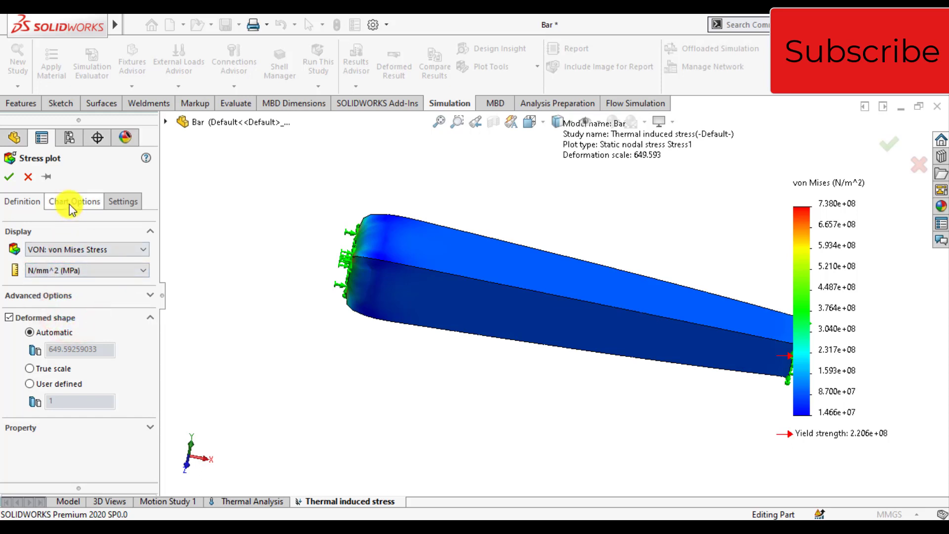
left_click(30, 384)
left_click(57, 401)
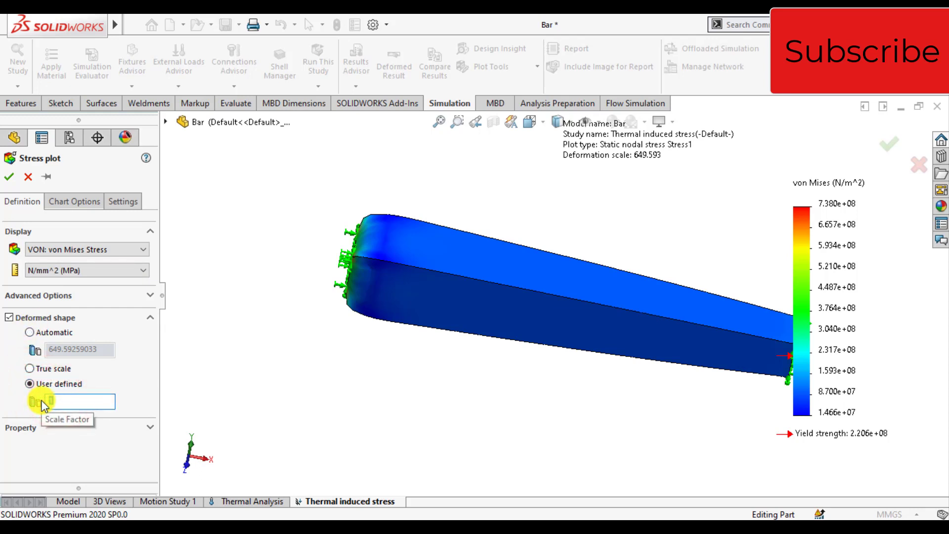
Switch the Stress1 legend number format to floating and apply the plot changes.
left_click(70, 200)
left_click_drag(153, 305, 151, 396)
left_click(65, 387)
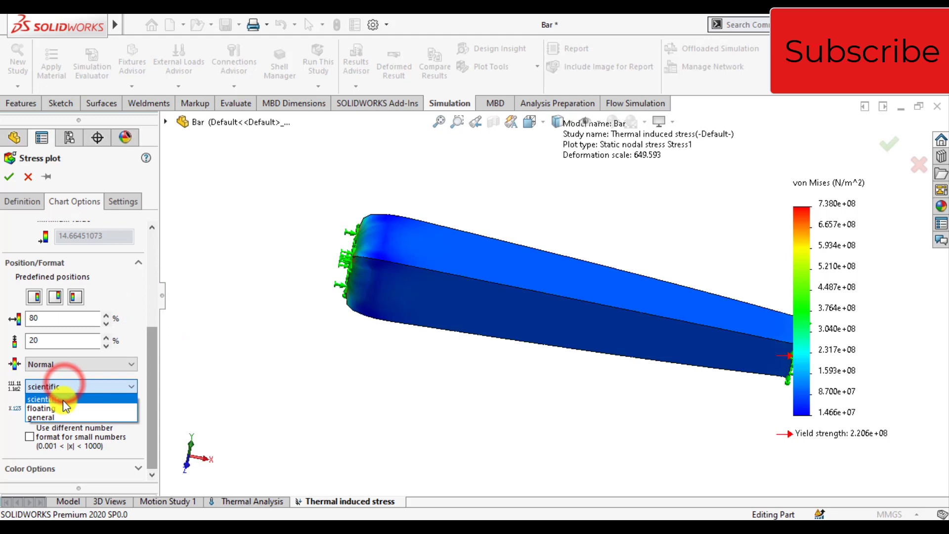
left_click(62, 409)
left_click(9, 177)
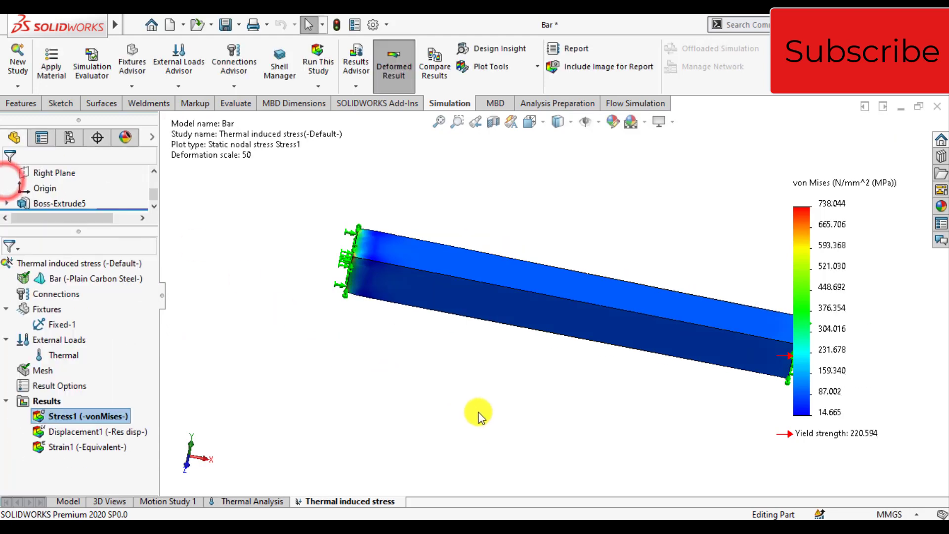
Orbit and zoom out to show the whole bar, with peak stress at the fixed-end edges above 220.594 MPa.
left_click(482, 427)
middle_click_drag(560, 403, 680, 241)
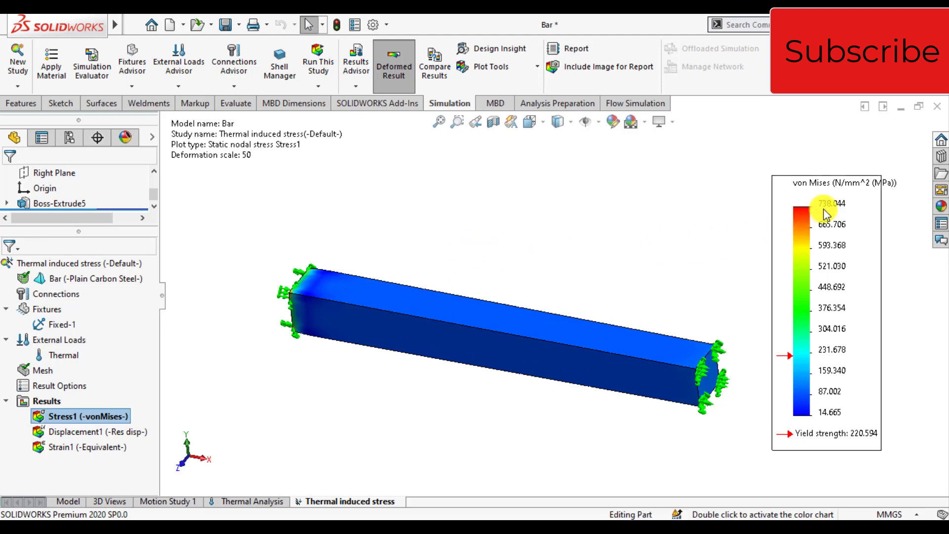
middle_click_drag(431, 237, 430, 278)
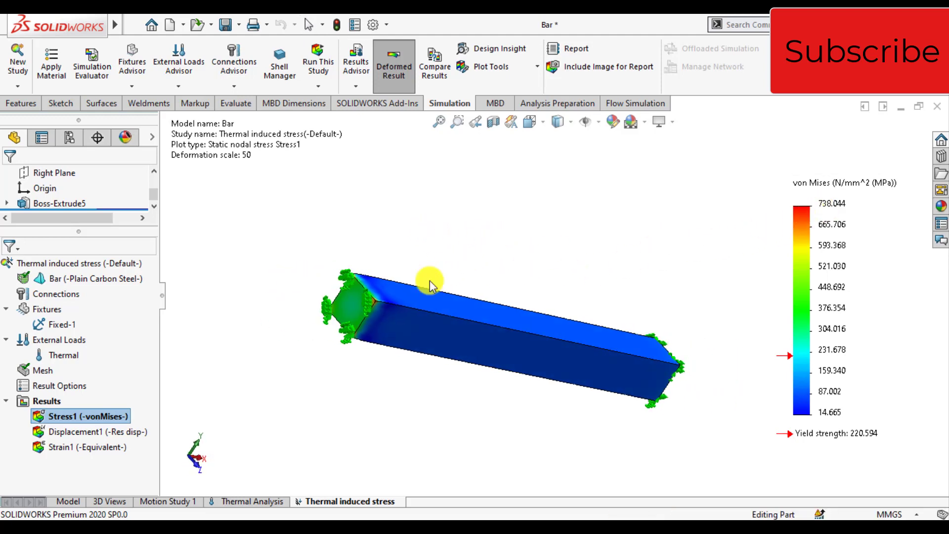
scroll(359, 316, "down", 3)
scroll(358, 316, "down", 3)
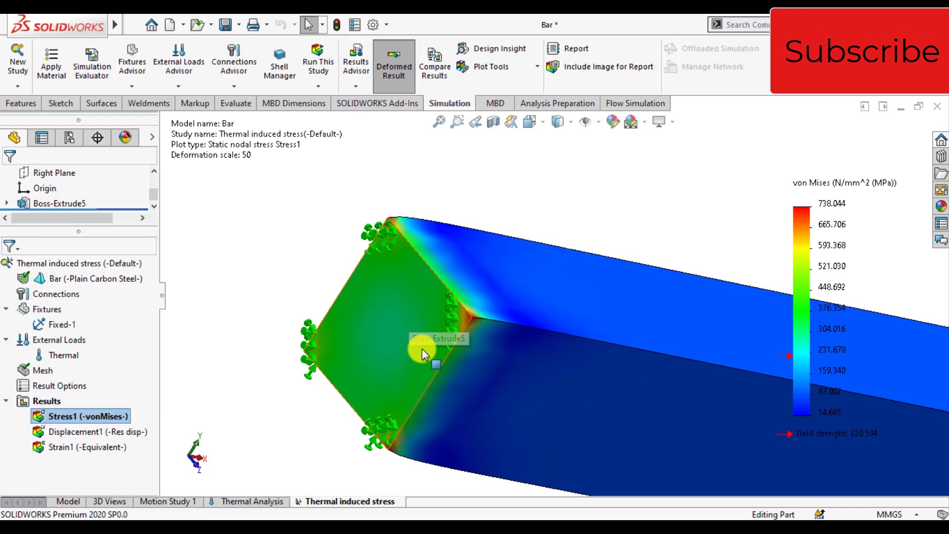
scroll(410, 346, "up", 3)
scroll(490, 307, "down", 2)
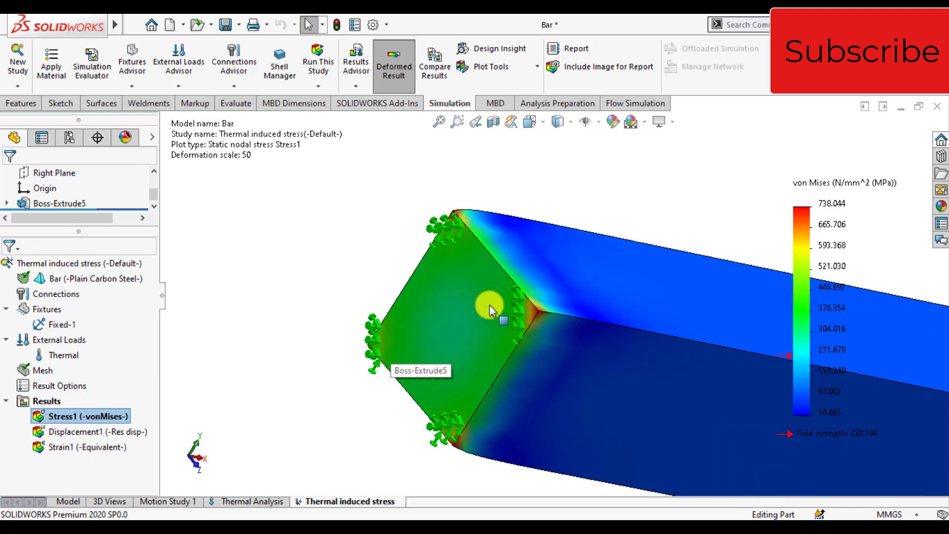
scroll(402, 304, "up", 4)
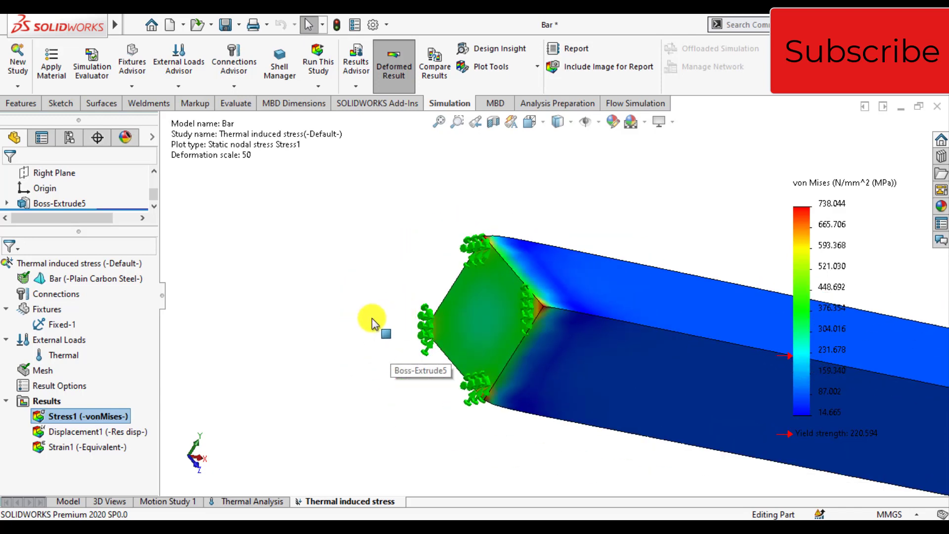
scroll(341, 341, "up", 3)
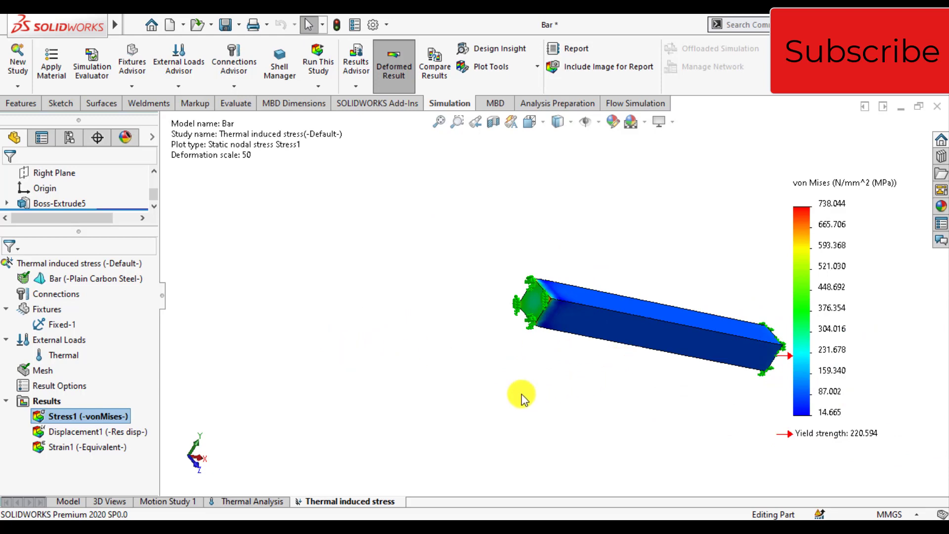
Show Displacement1 as UX: X Displacement with a user-defined deformation scale of 100.
double_click(66, 433)
middle_click_drag(495, 349, 664, 286)
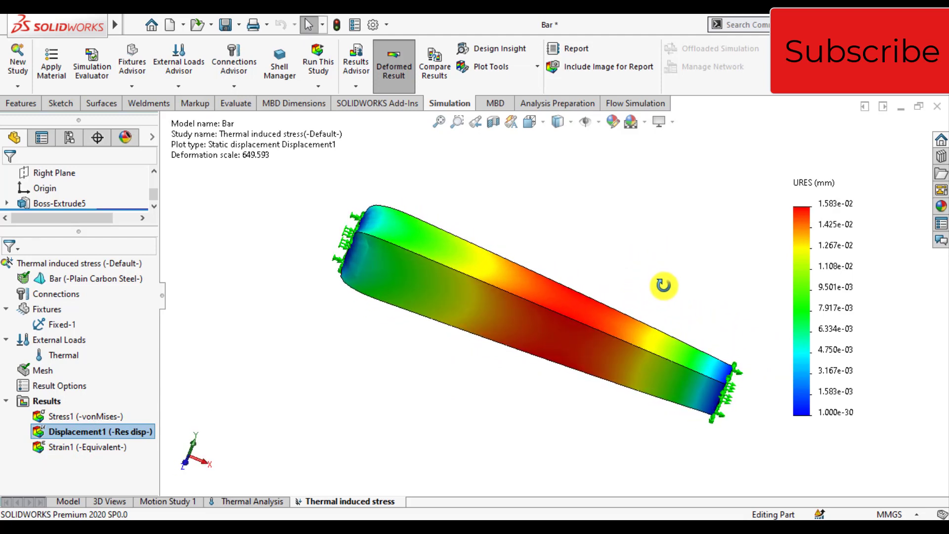
right_click(67, 433)
left_click(98, 151)
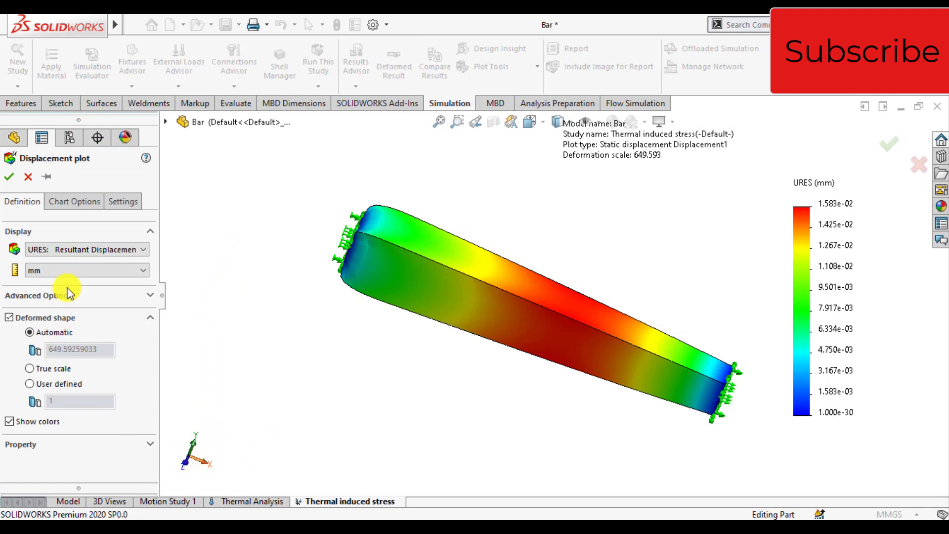
left_click(87, 251)
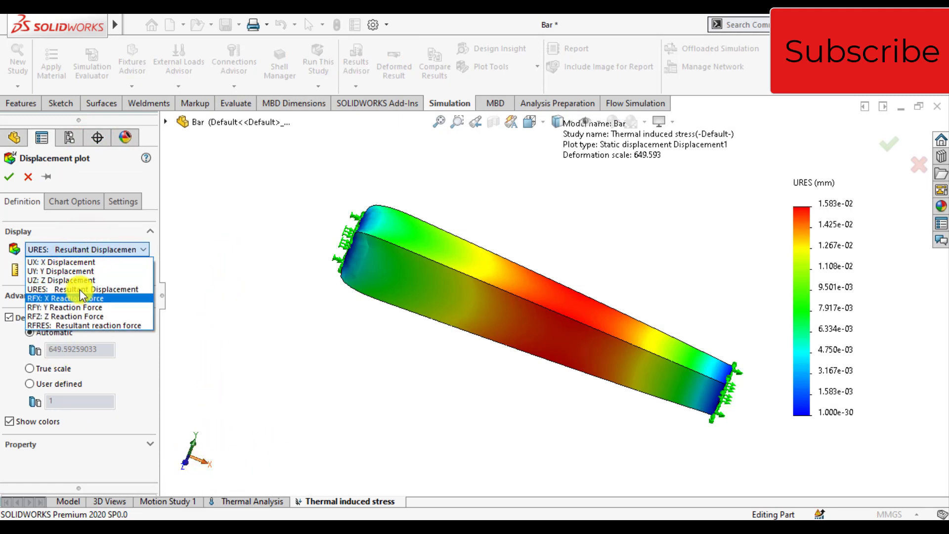
left_click(76, 260)
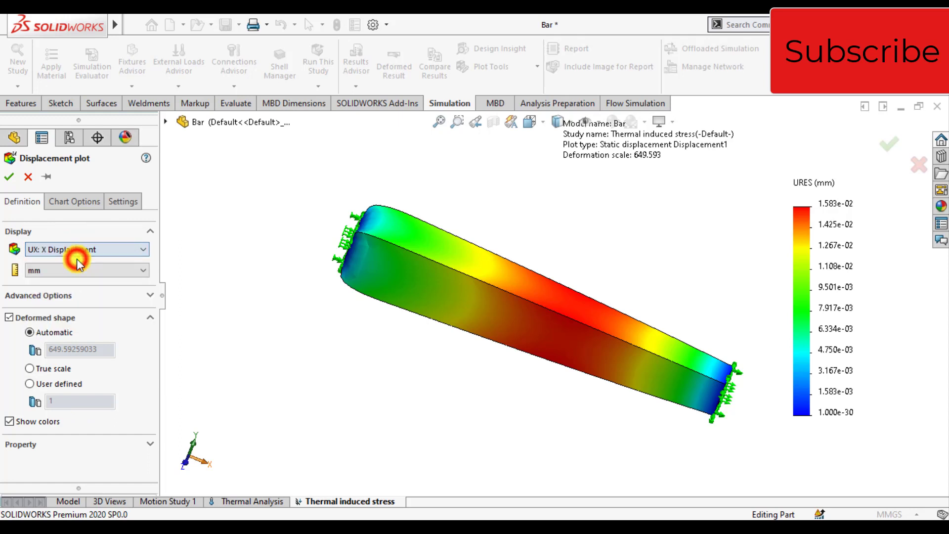
left_click(29, 384)
left_click(63, 402)
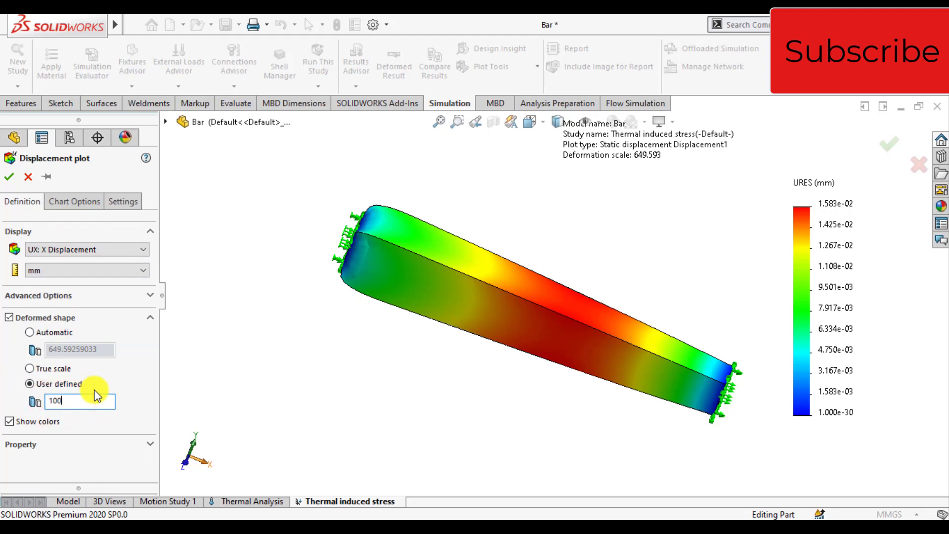
type("100")
Set the displacement legend to floating numbers (-0.001 to 0.015 mm) and apply.
left_click(75, 201)
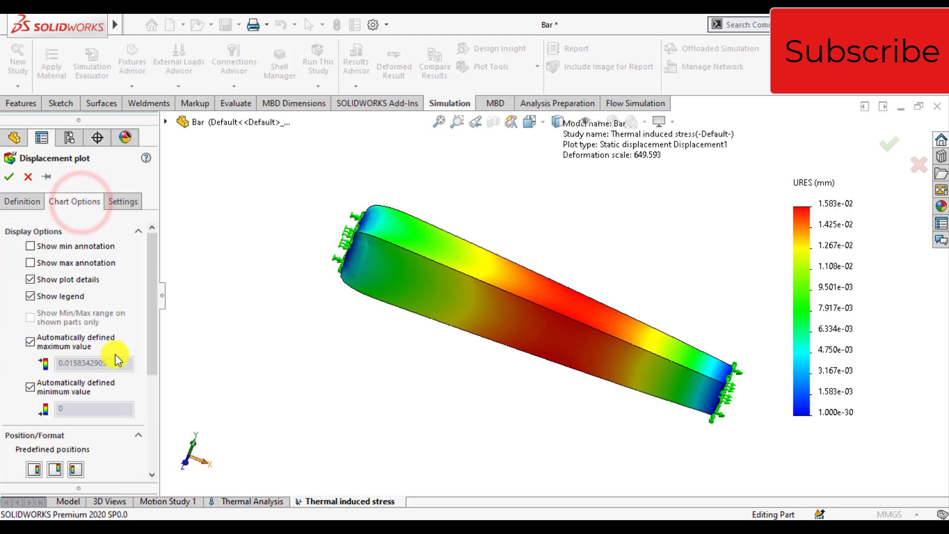
left_click_drag(153, 345, 153, 417)
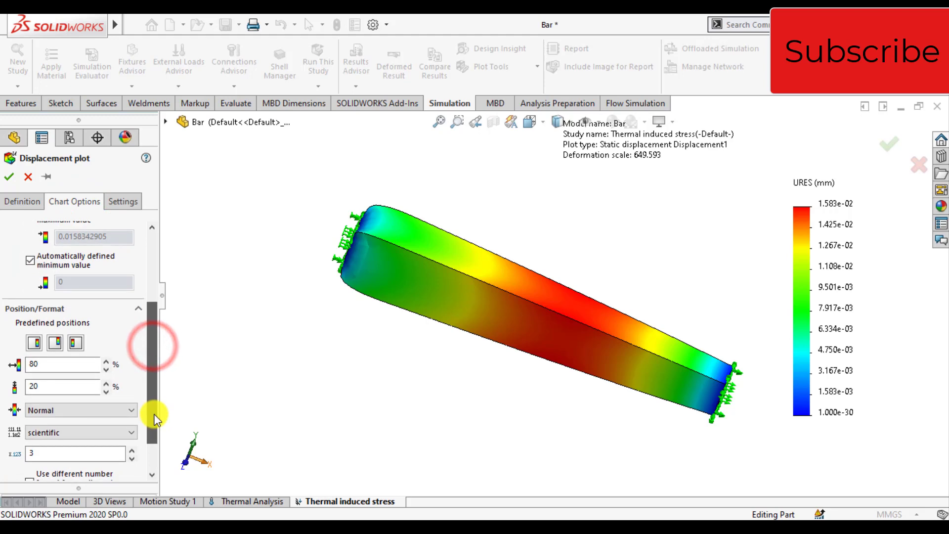
left_click(81, 435)
left_click(57, 451)
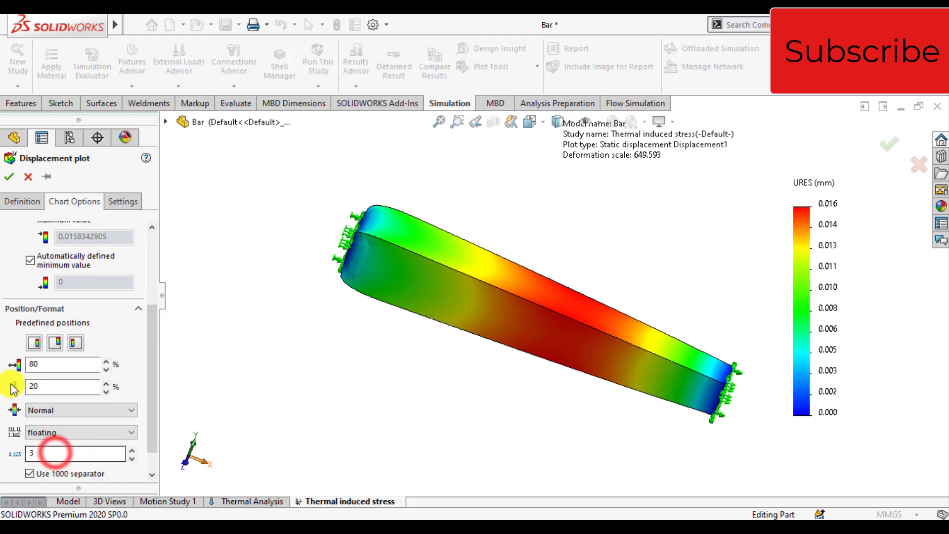
left_click(9, 177)
left_click(334, 348)
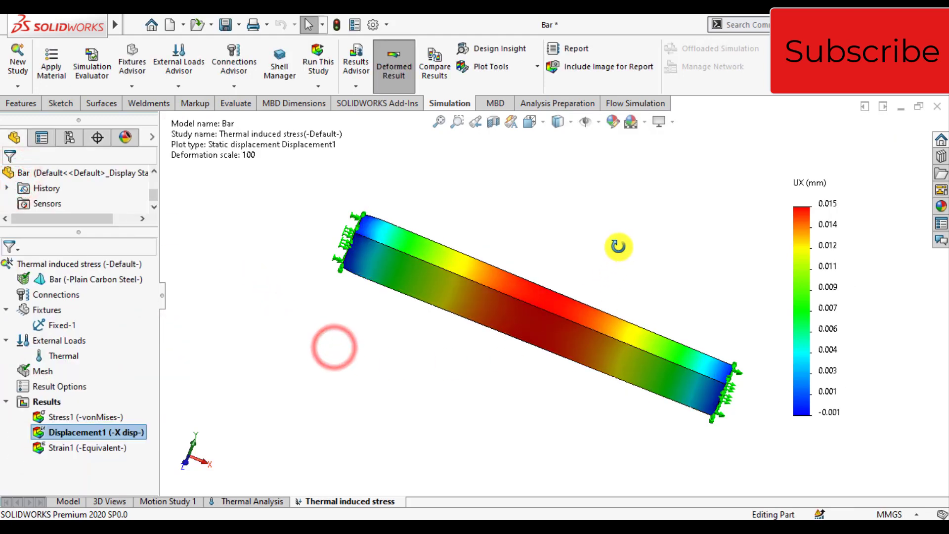
middle_click_drag(618, 245, 595, 233)
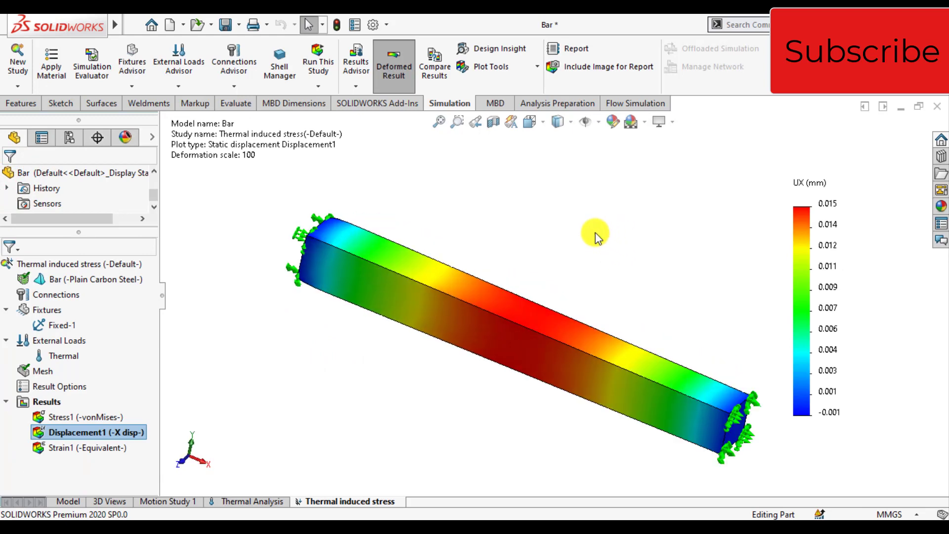
middle_click_drag(538, 259, 542, 295)
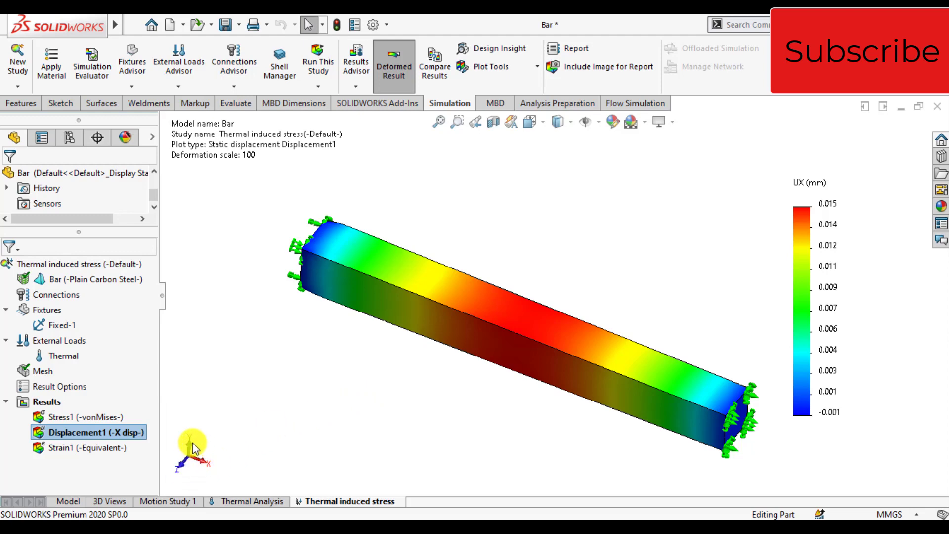
Switch Displacement1 to UY: Y Displacement and orbit to view its -0.005 to 0.005 mm range.
right_click(103, 434)
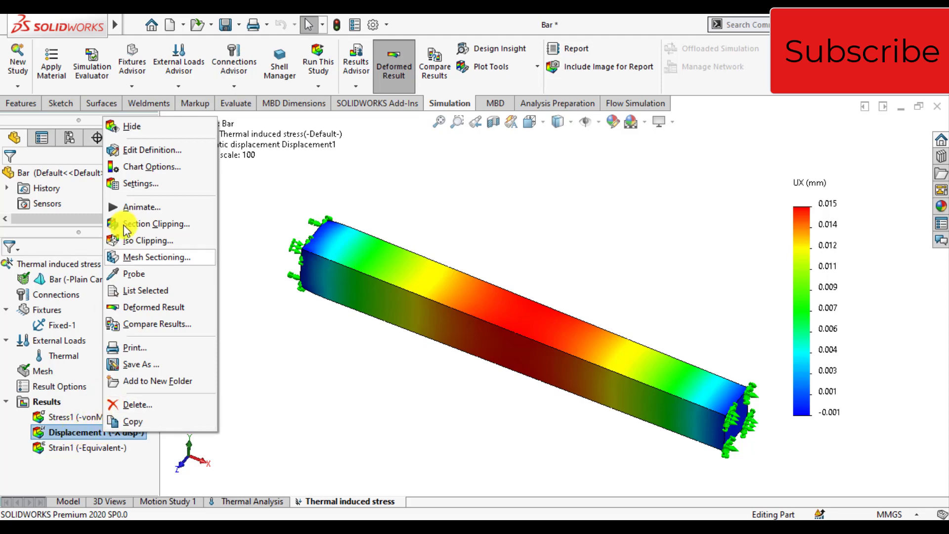
left_click(149, 151)
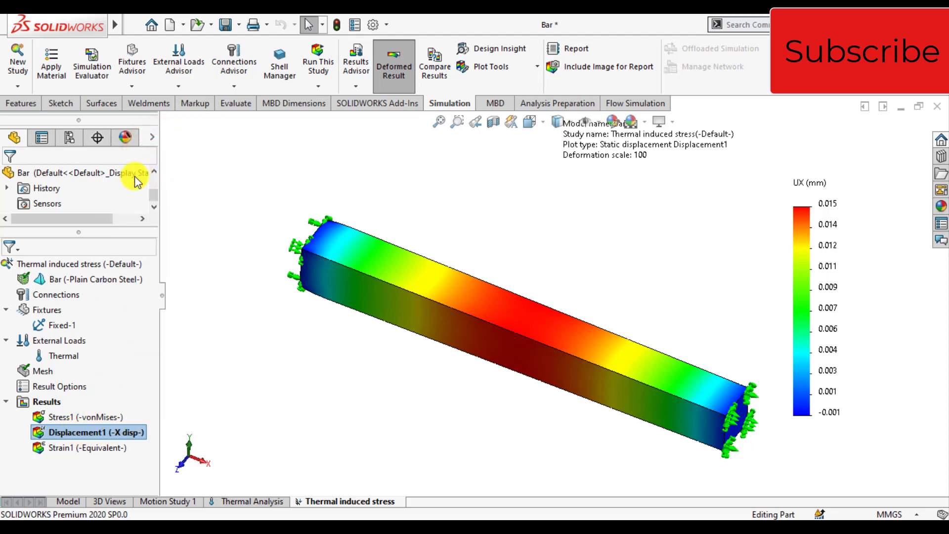
left_click(56, 249)
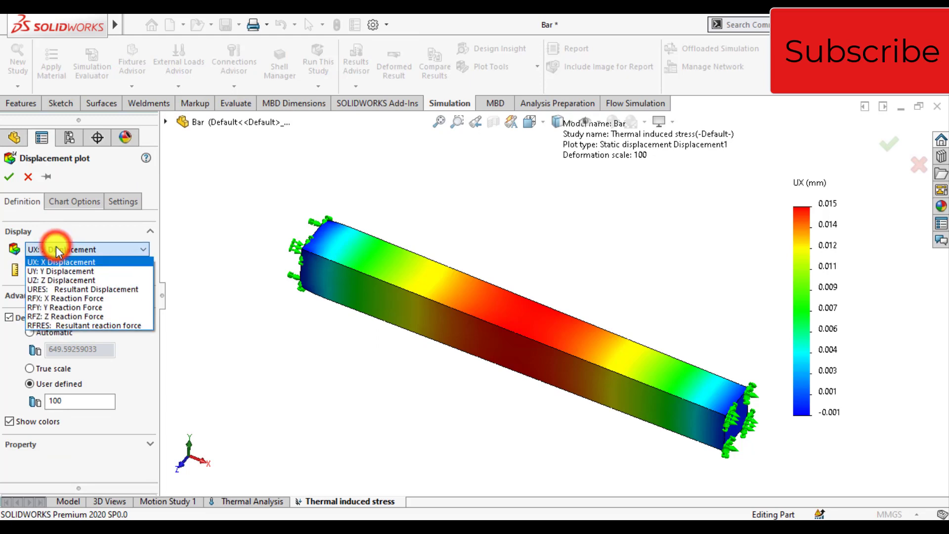
left_click(55, 268)
left_click(9, 177)
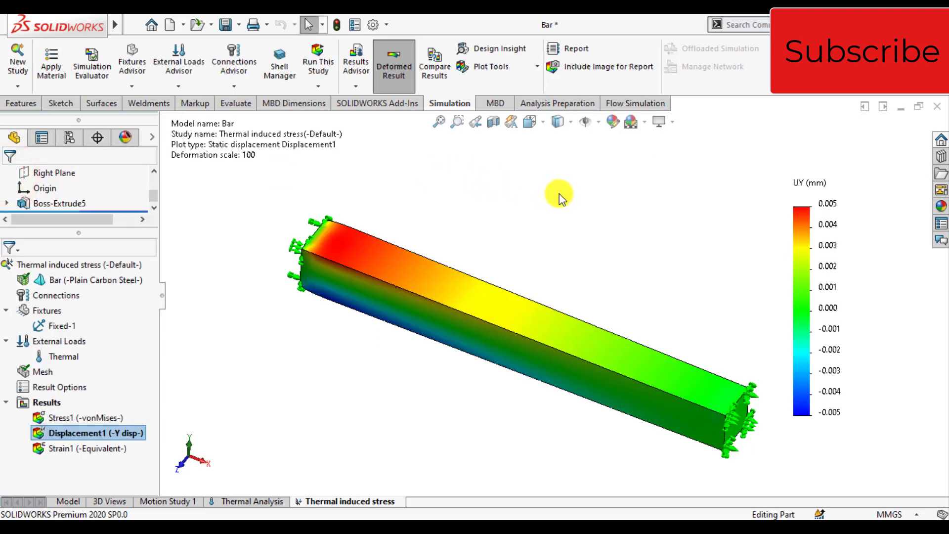
middle_click_drag(592, 239, 587, 194)
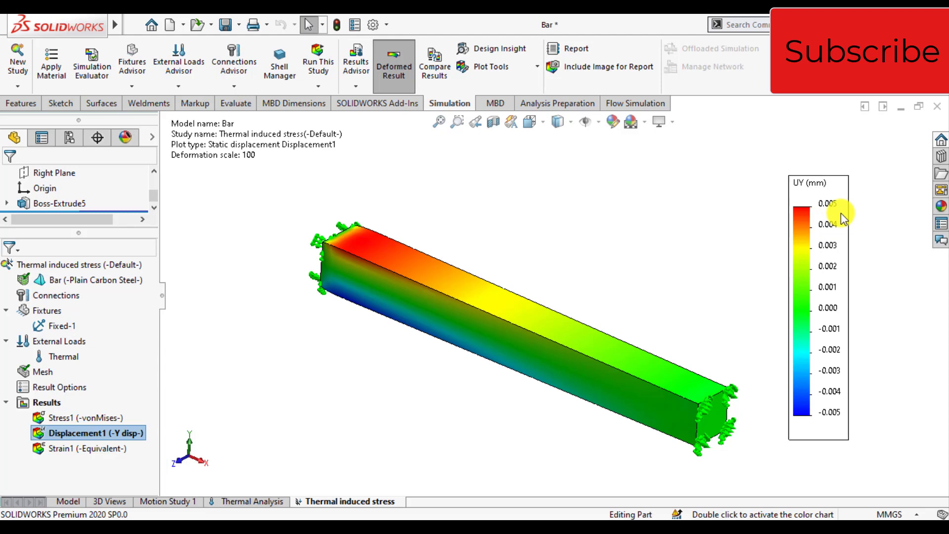
middle_click_drag(529, 314, 536, 292)
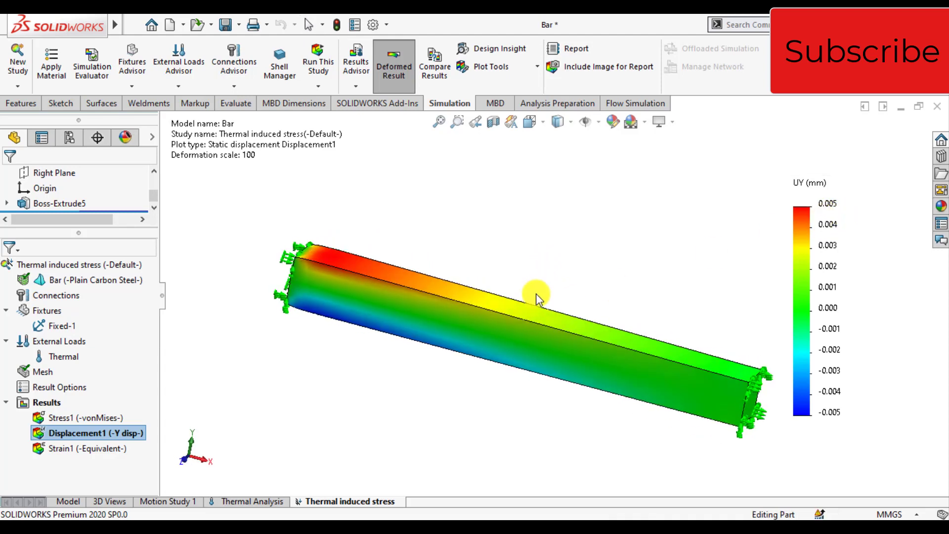
Switch the Displacement1 plot component from Y to UZ: Z Displacement.
right_click(103, 434)
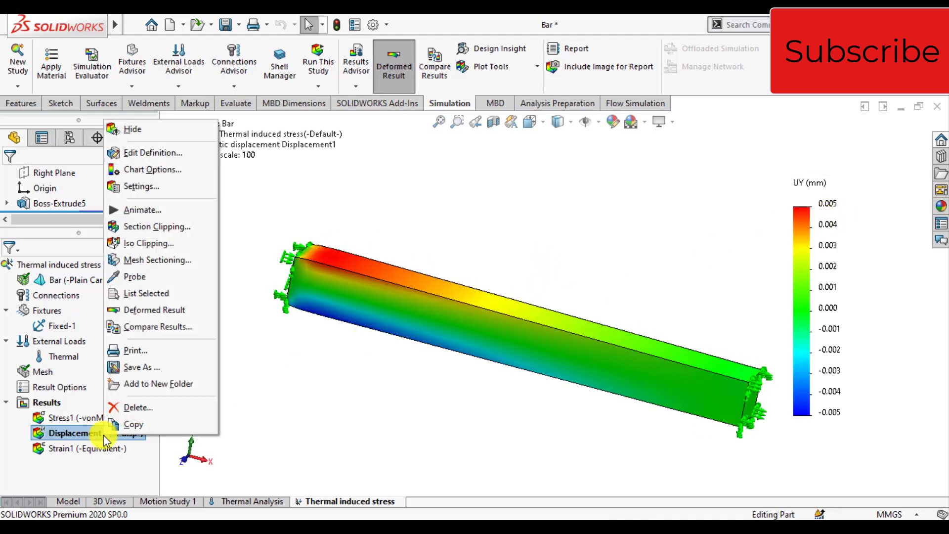
left_click(145, 152)
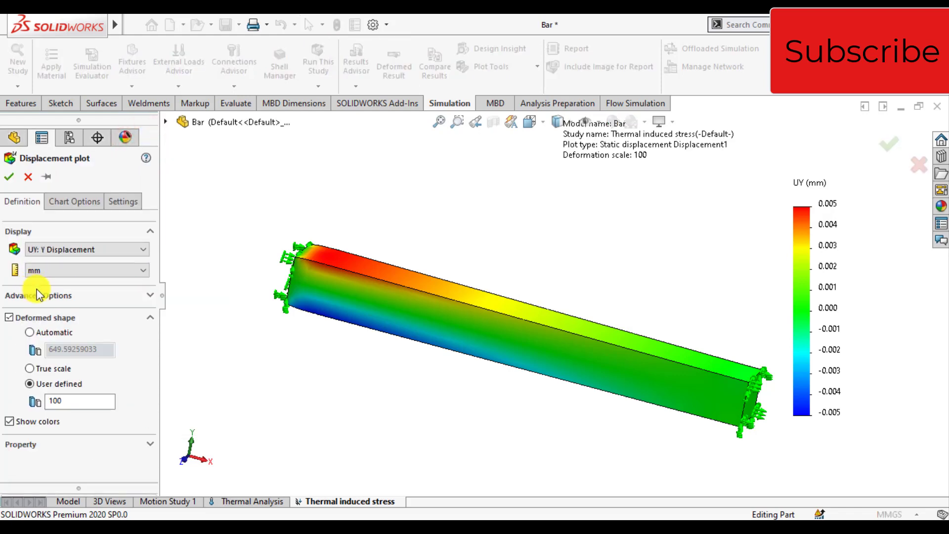
left_click(59, 249)
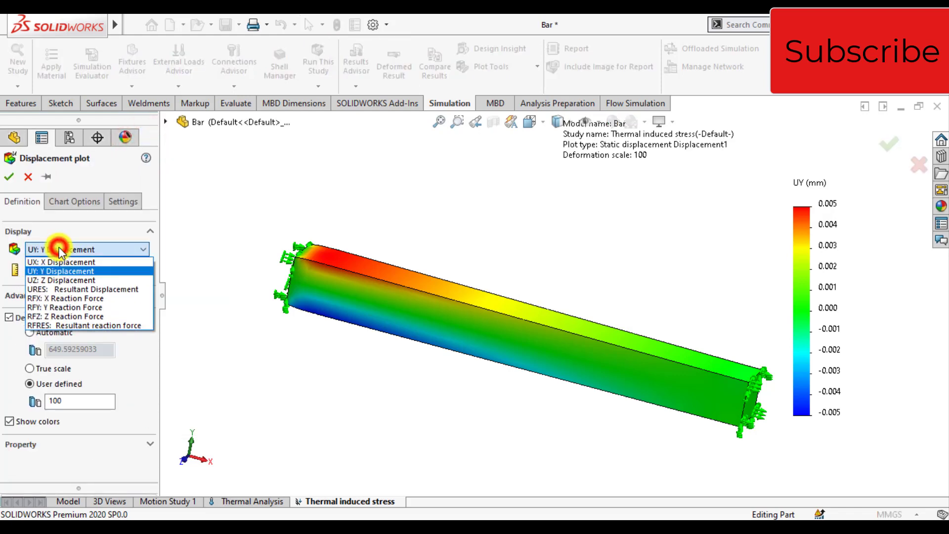
left_click(50, 279)
left_click(8, 177)
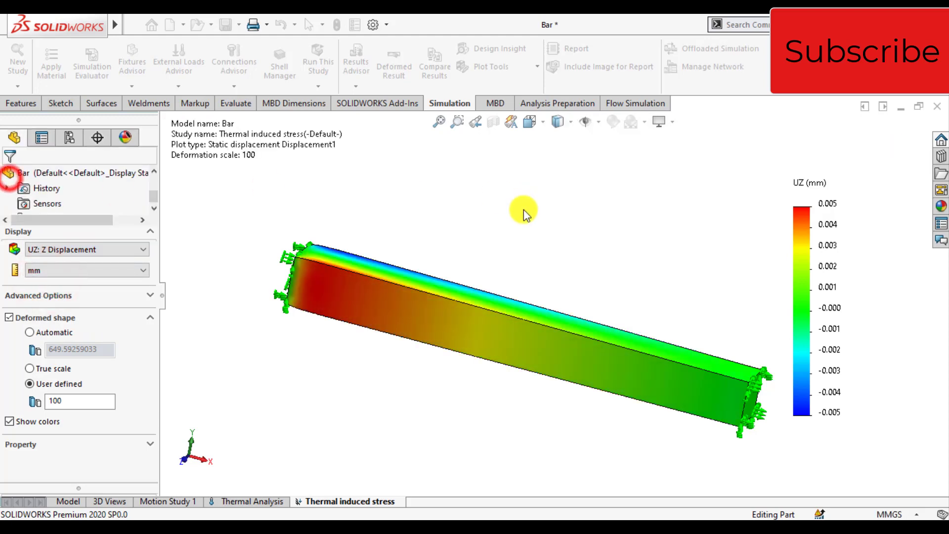
Orbit and zoom to inspect the Z displacement, spanning -0.005 to 0.005 mm.
middle_click_drag(580, 229, 557, 307)
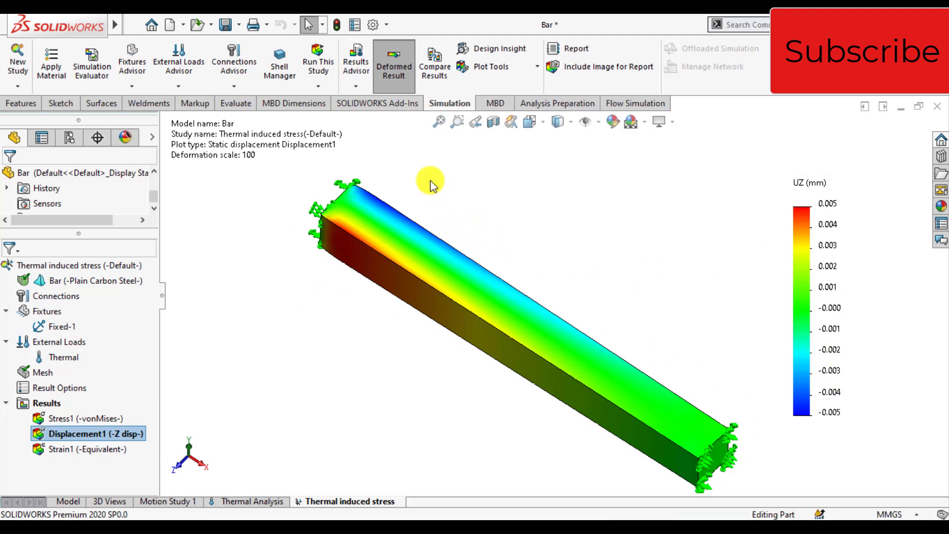
scroll(380, 210, "down", 3)
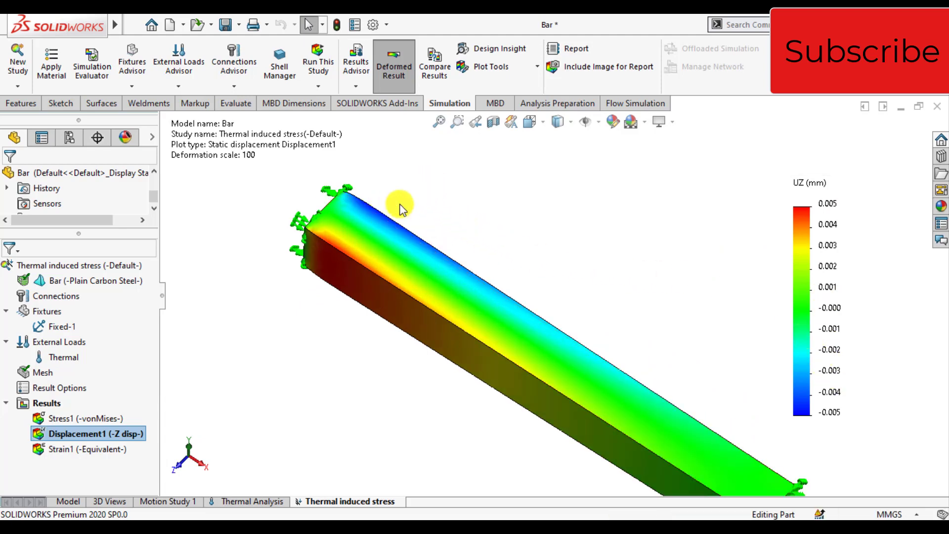
mouse_move(340, 280)
middle_mouse_down()
mouse_move(333, 311)
mouse_move(309, 308)
mouse_move(286, 265)
mouse_move(269, 276)
mouse_move(288, 278)
mouse_move(297, 262)
middle_mouse_up()
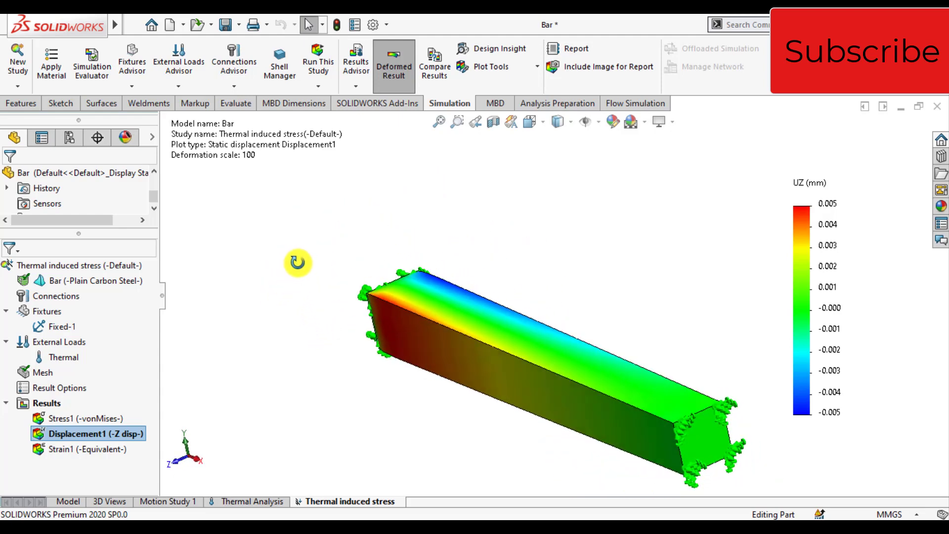
scroll(658, 370, "down", 2)
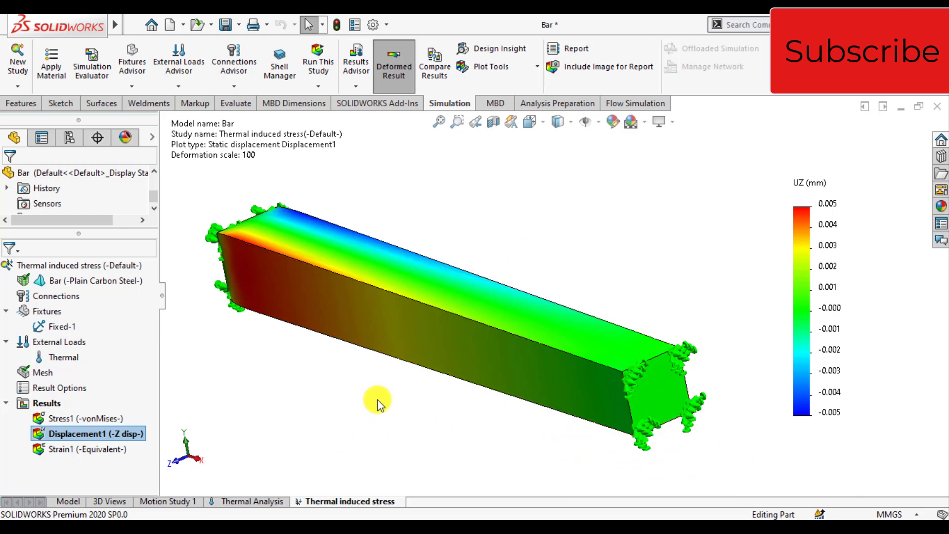
middle_click_drag(378, 402, 462, 409)
middle_click_drag(526, 235, 568, 252)
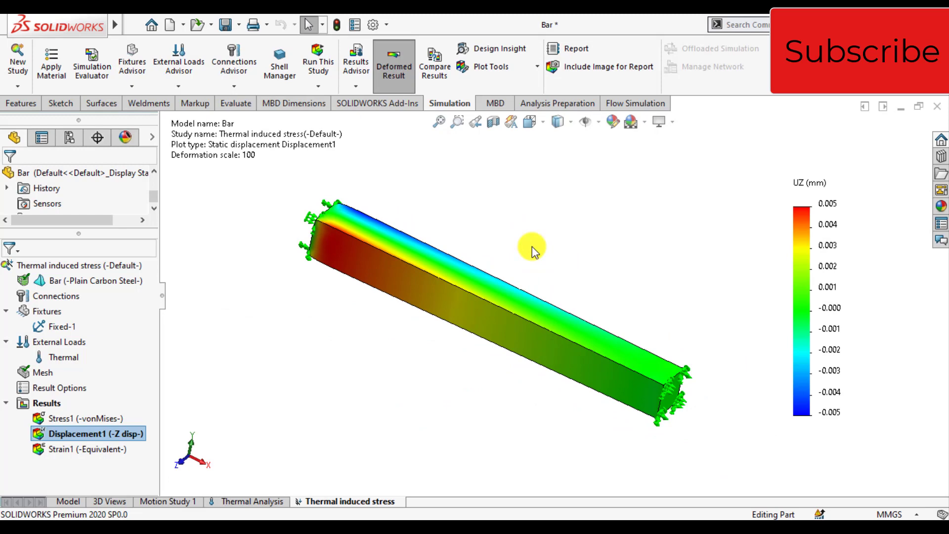